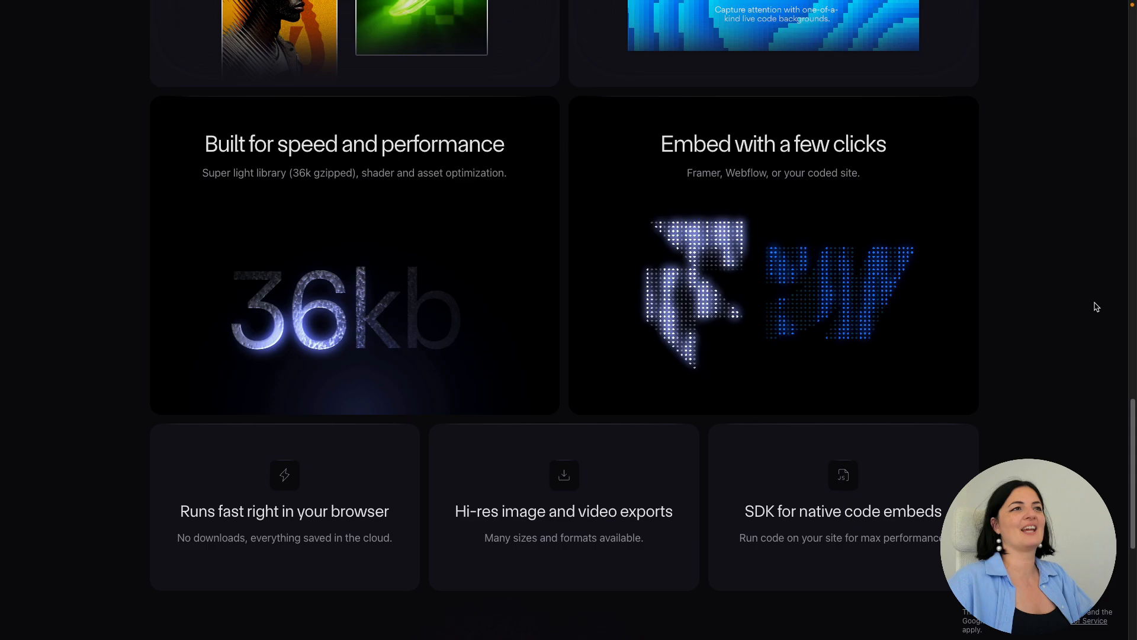
Log in to Unicorn.studio and open the Appear events starter template.
scroll(1097, 307, "up", 20)
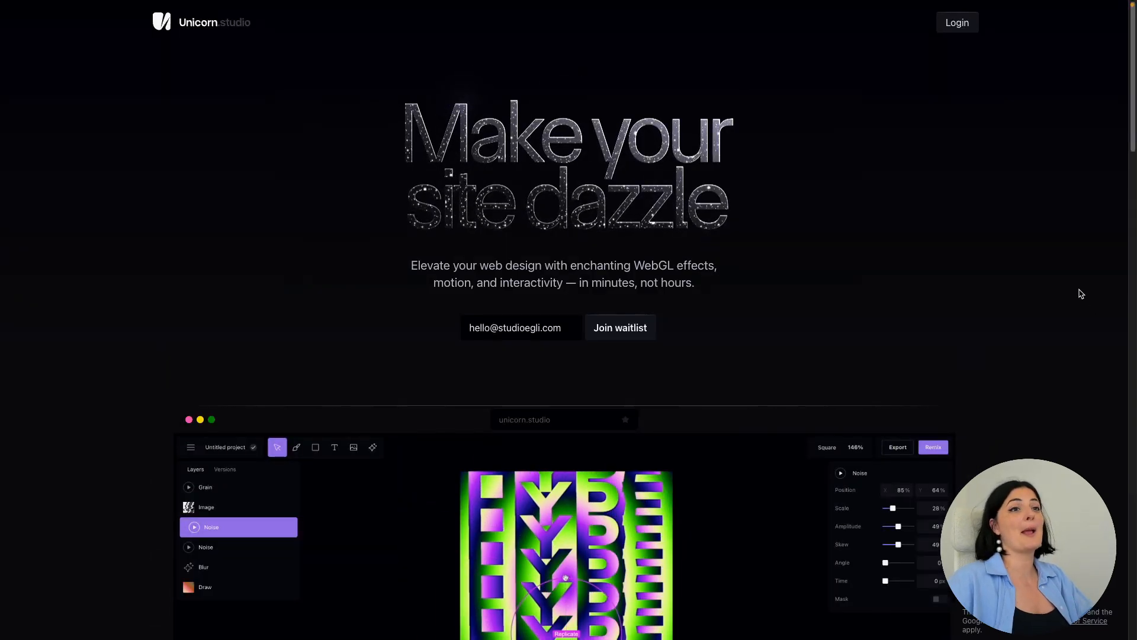
left_click(957, 23)
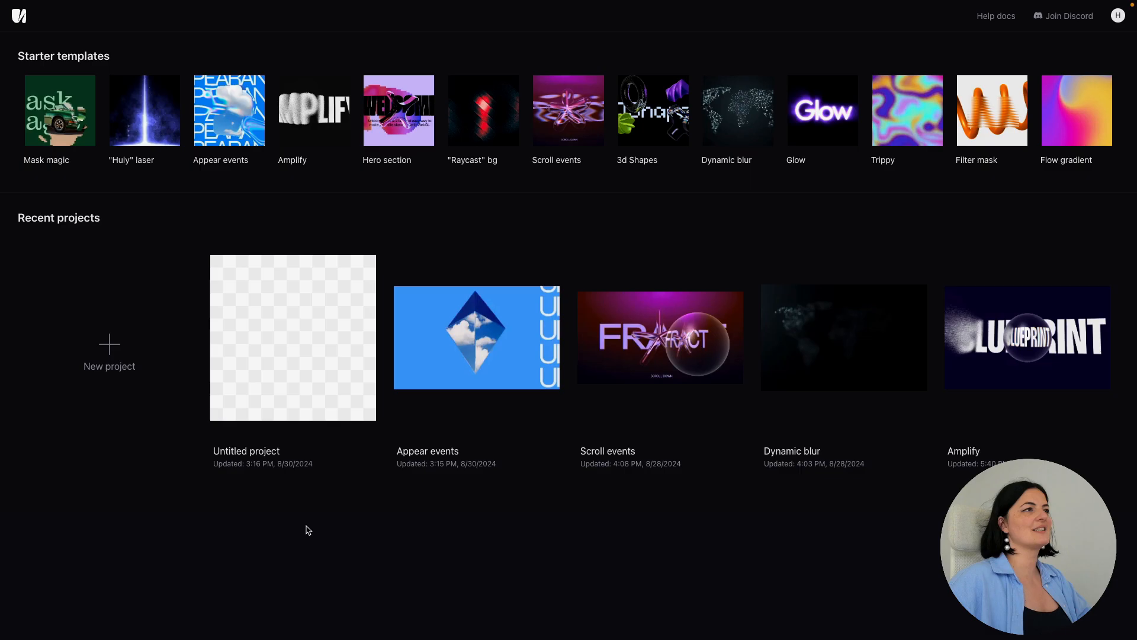
left_click(230, 121)
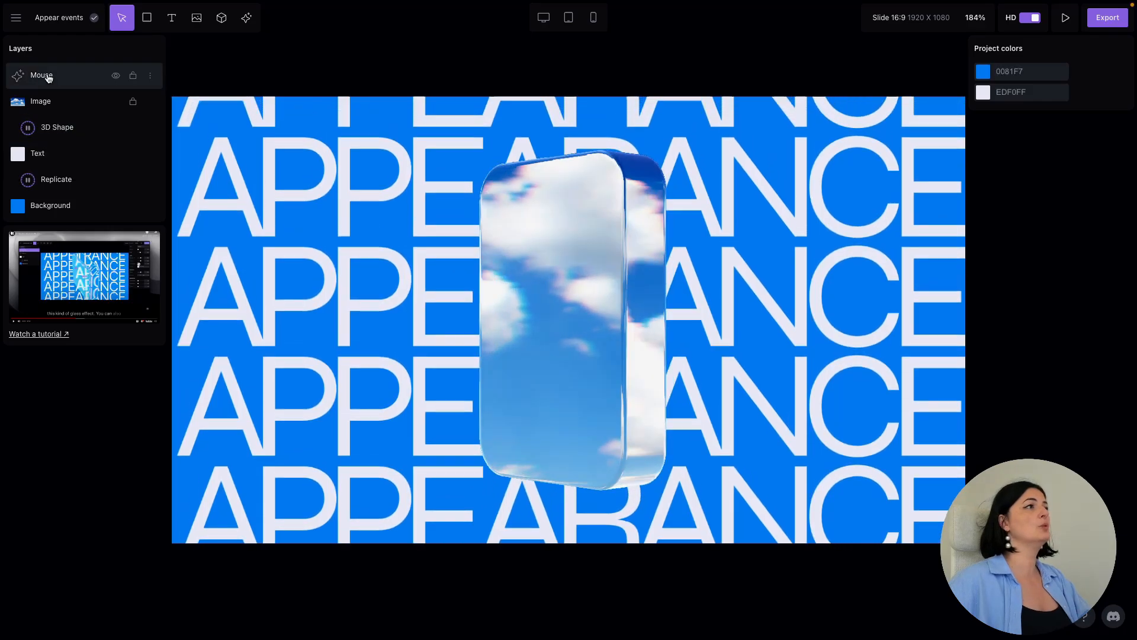
Try the Mouse effect layer in different places in the layer stack, nested under the Text layer and above it.
left_click_drag(49, 78, 51, 152)
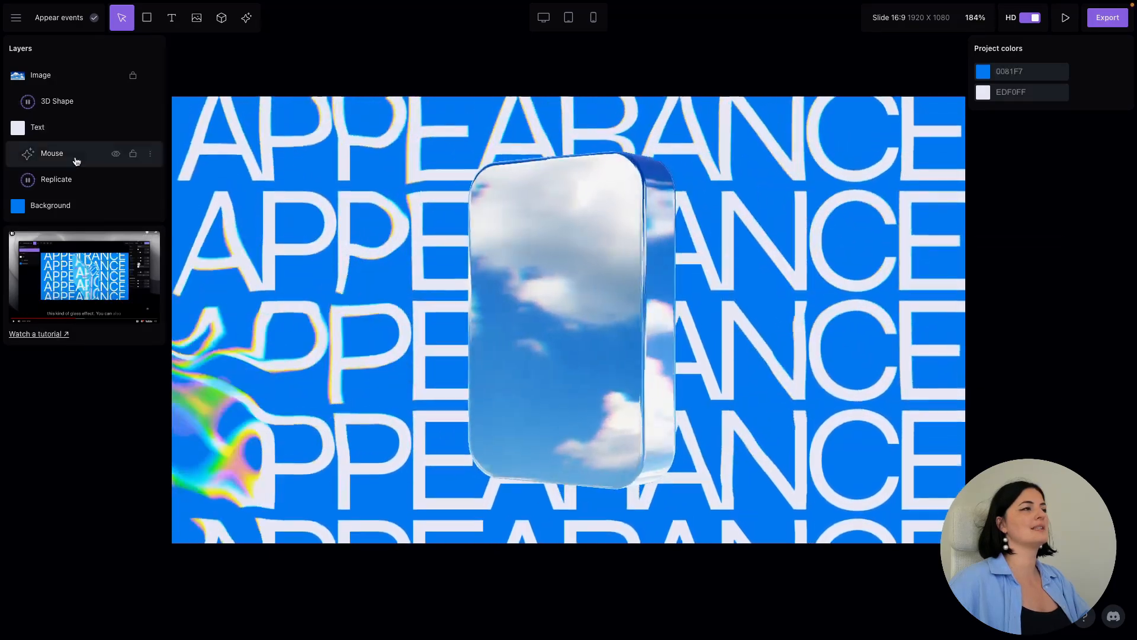
left_click_drag(62, 157, 62, 129)
left_click_drag(56, 179, 68, 128)
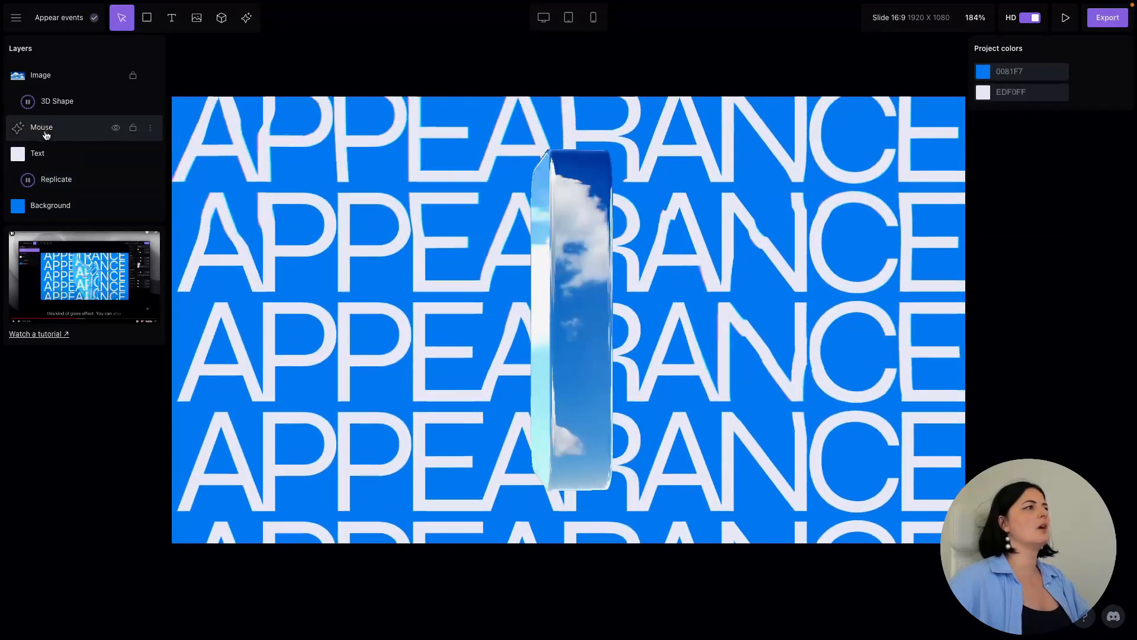
left_click_drag(48, 127, 75, 155)
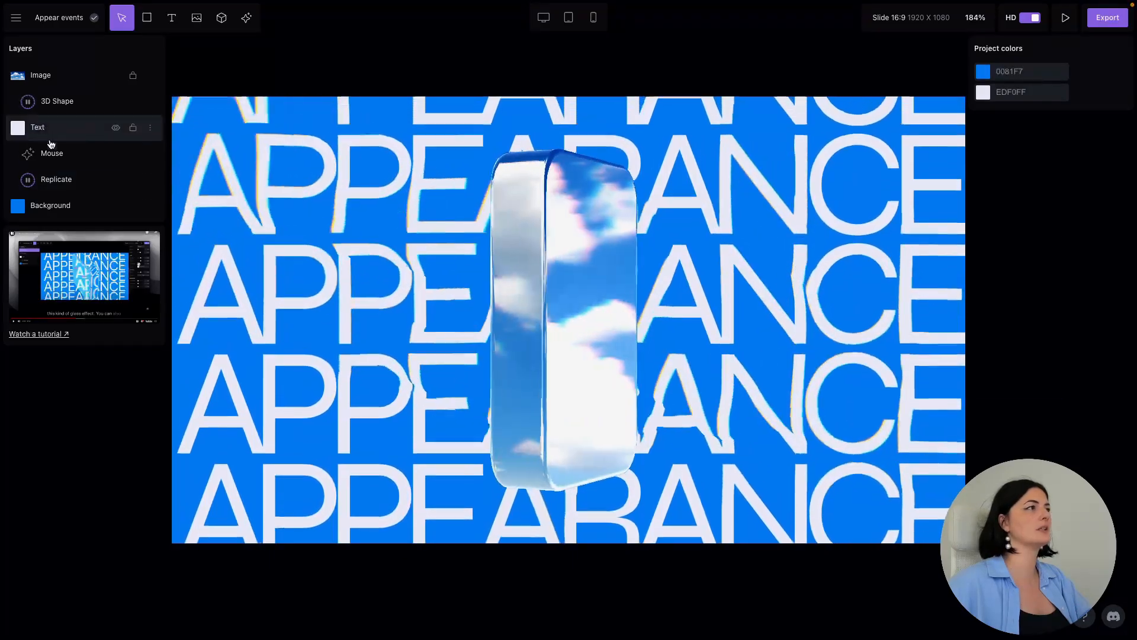
Nest the Mouse effect under the Image layer, above its 3D Shape effect.
left_click_drag(52, 153, 51, 97)
left_click_drag(53, 173, 55, 101)
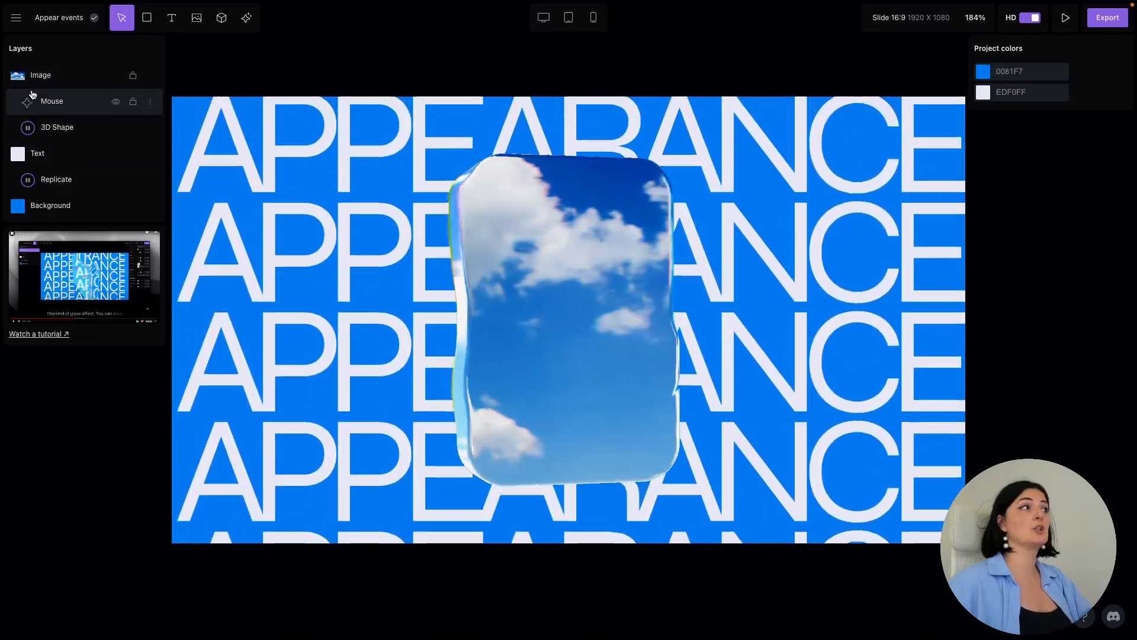
Try the Noise Displace, Pixelate, Reveal Background and Invert Color effect types on the Image's Mouse effect.
left_click(52, 101)
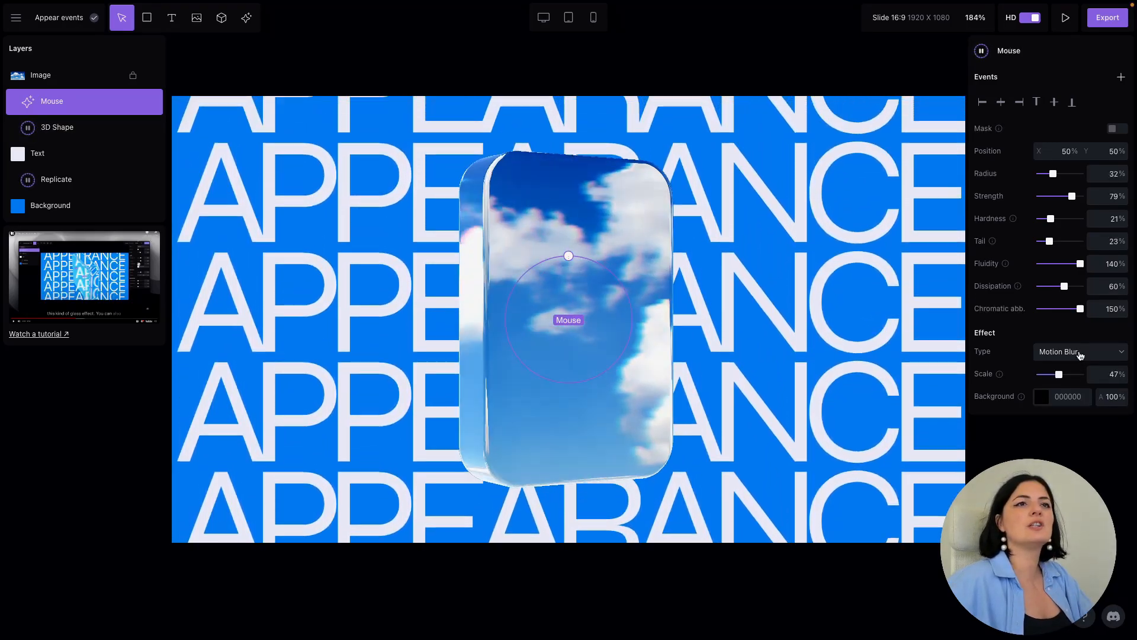
left_click(1078, 353)
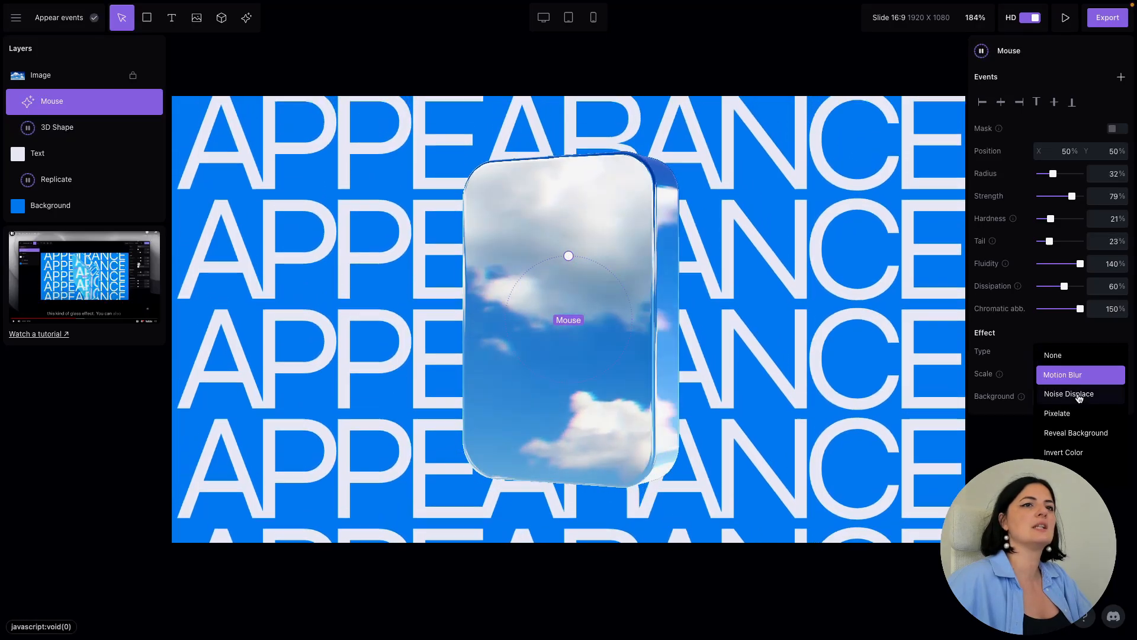
left_click(1078, 394)
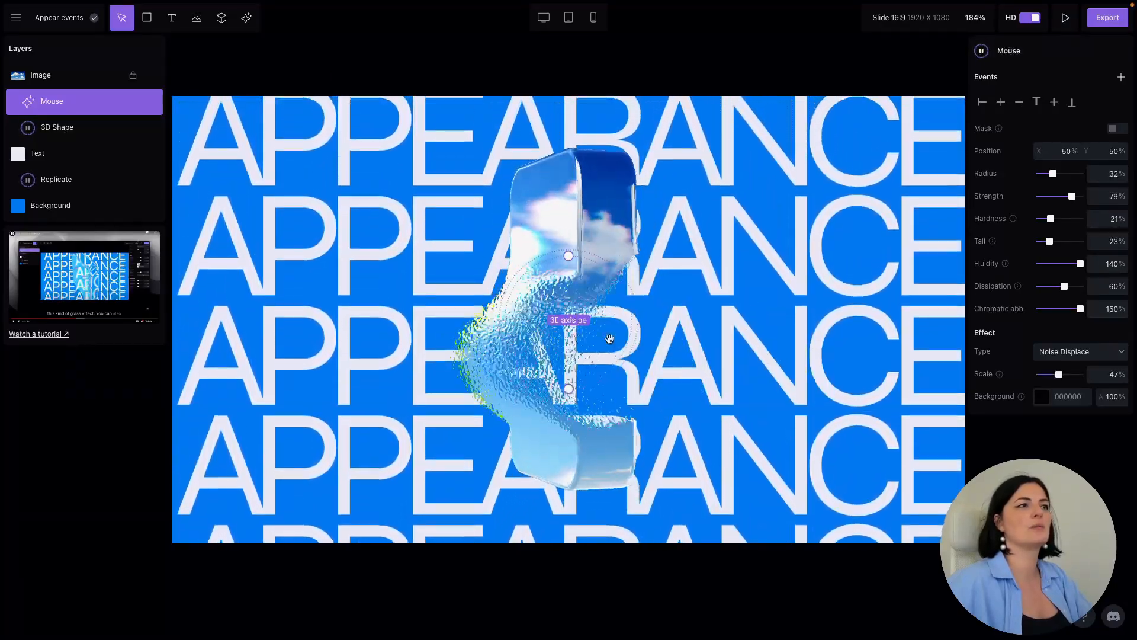
left_click(1078, 352)
left_click(1057, 414)
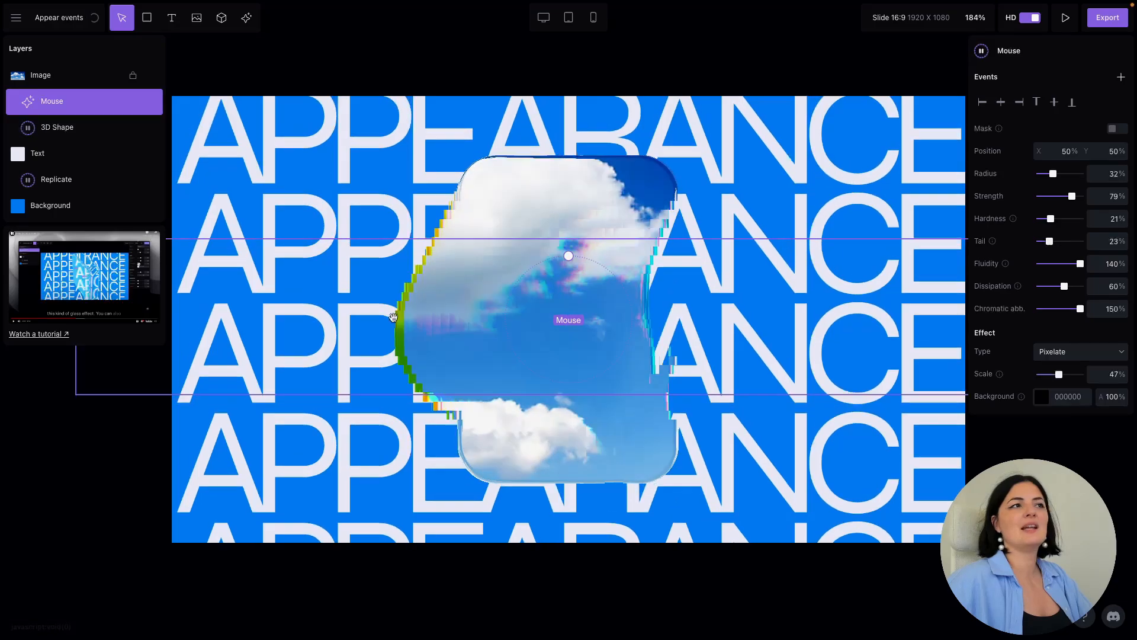
left_click(1078, 352)
left_click(1068, 435)
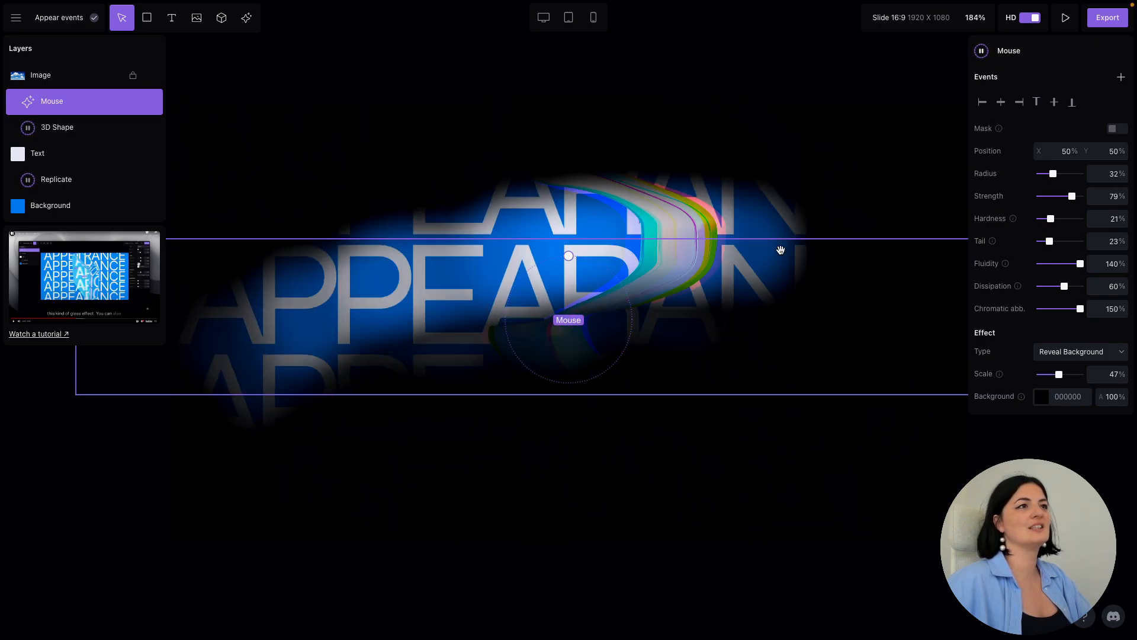
left_click(1093, 352)
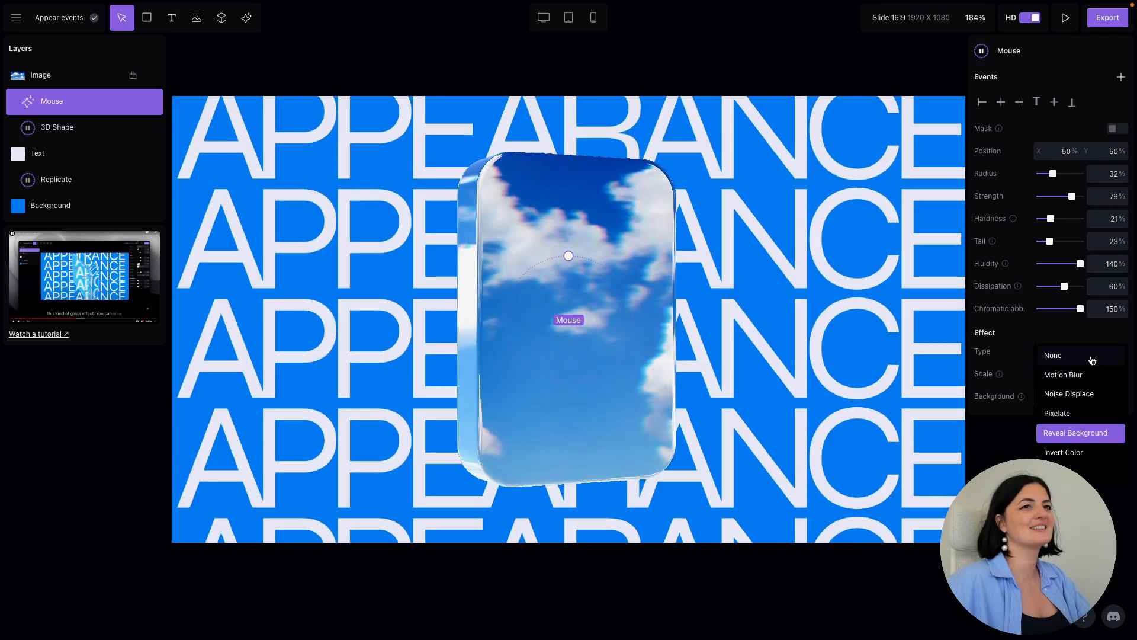
left_click(1087, 454)
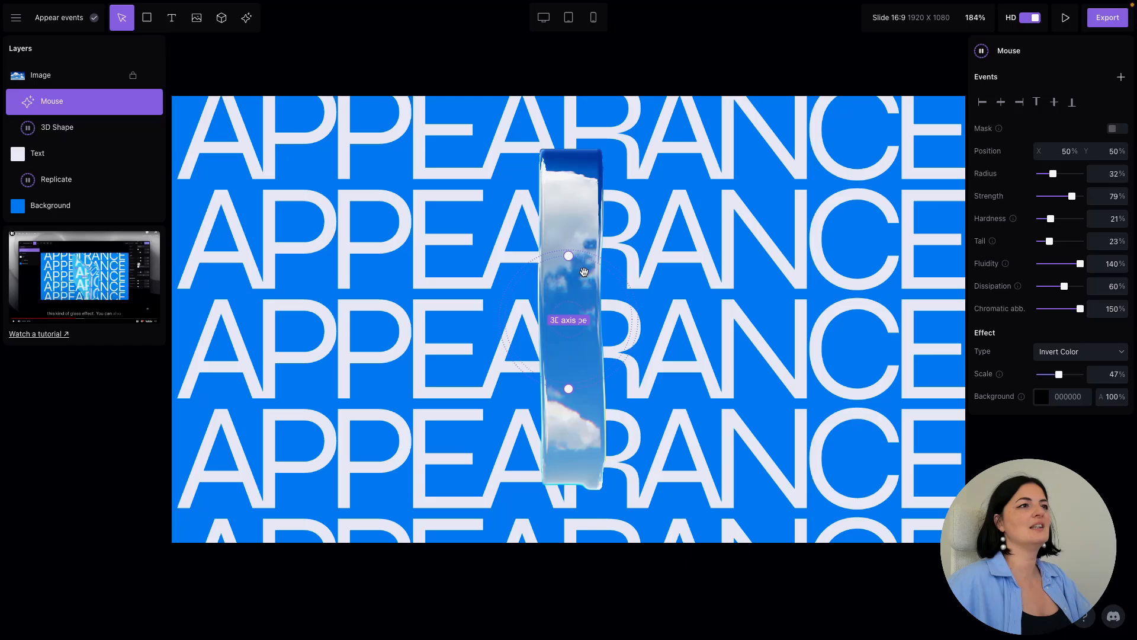
Set the effect type of the Image's Mouse effect to Shatter.
left_click(1084, 352)
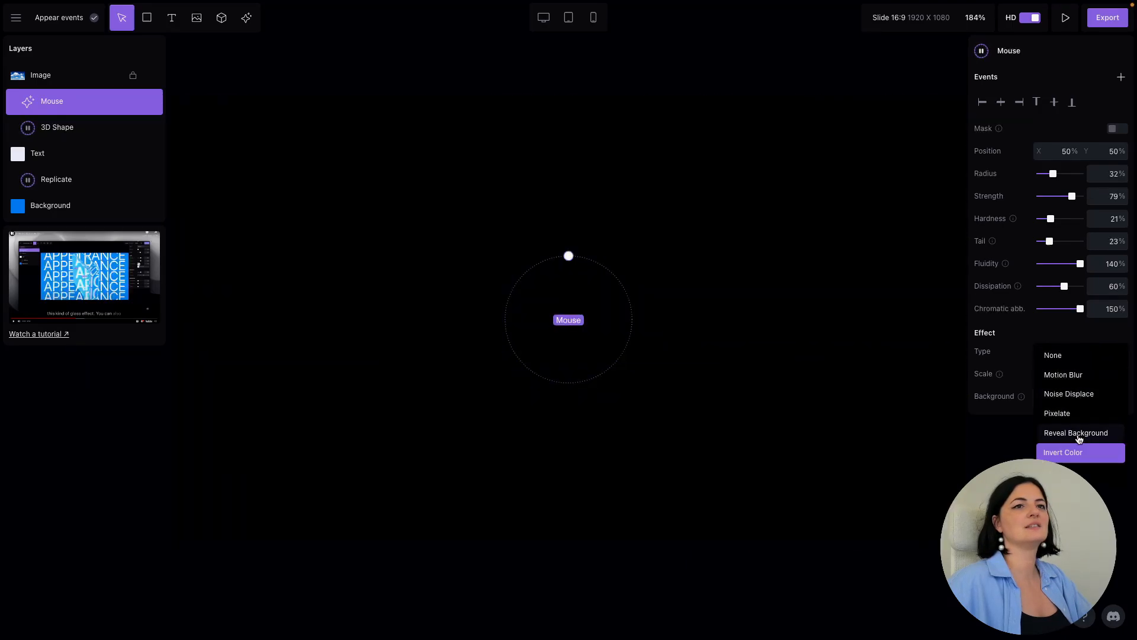
left_click(1082, 472)
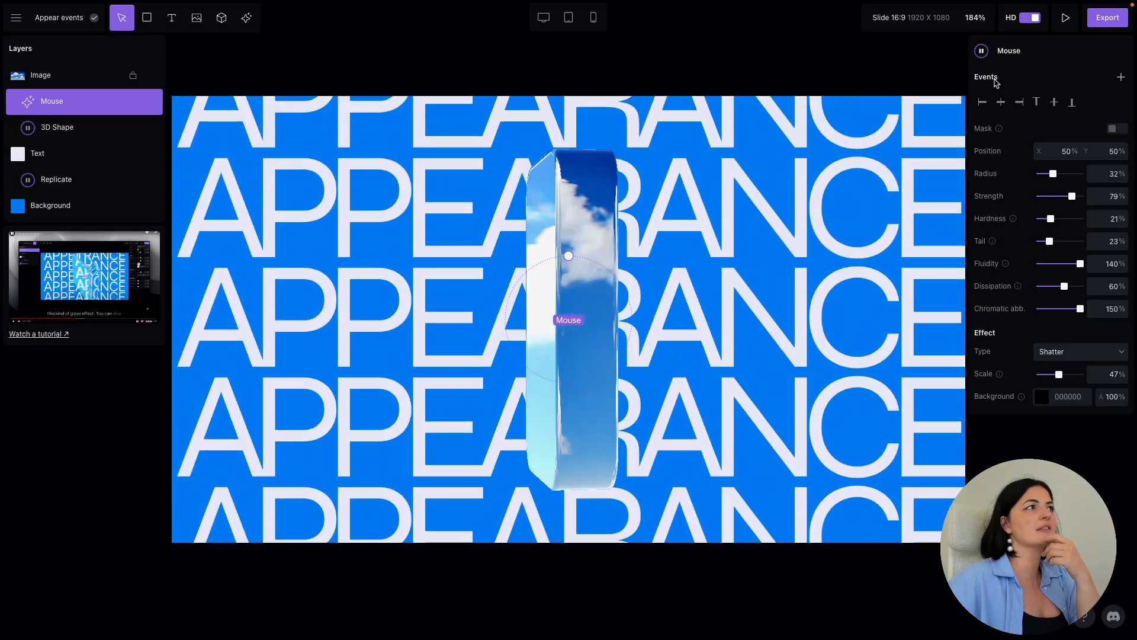
left_click(243, 19)
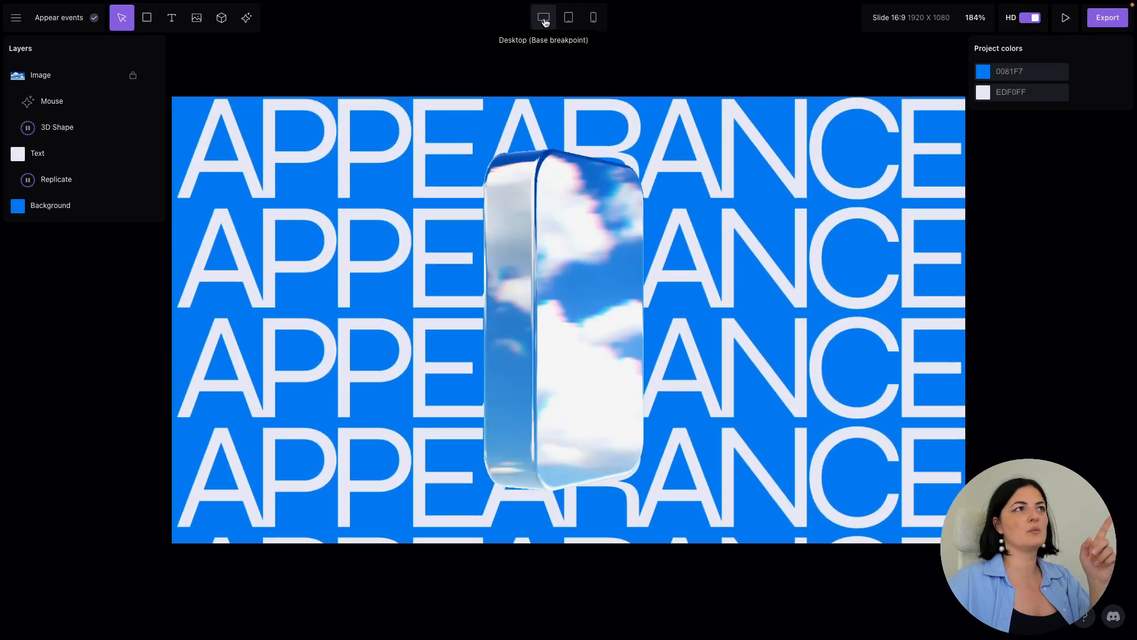
On the Tablet breakpoint, shrink the APPEARANCE text box to about 841 by 132 px.
left_click(570, 20)
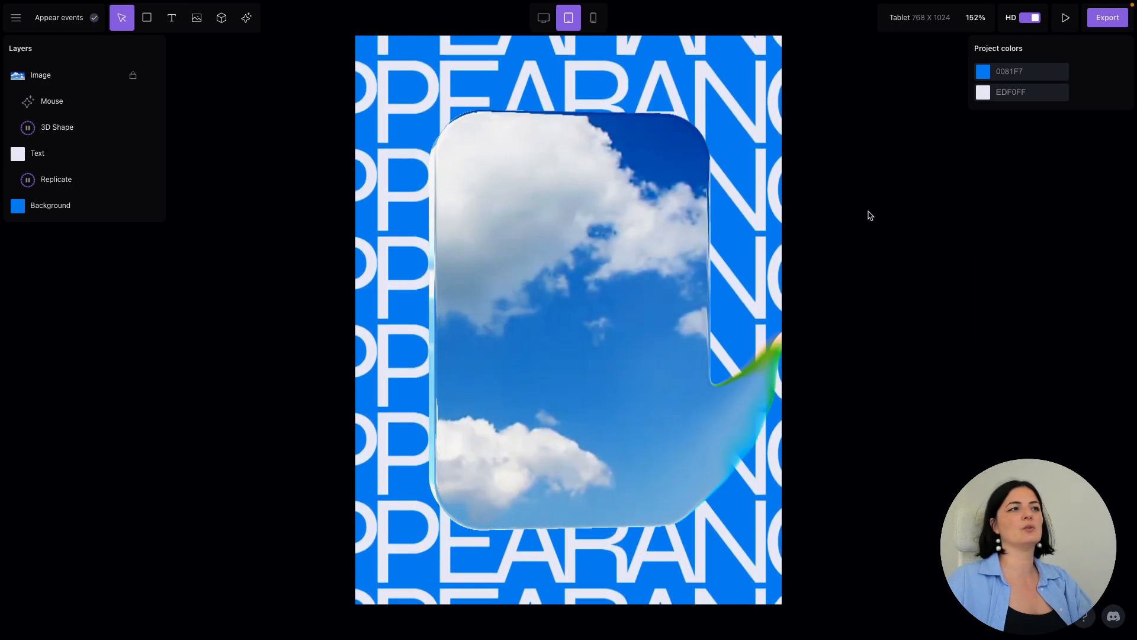
left_click(793, 277)
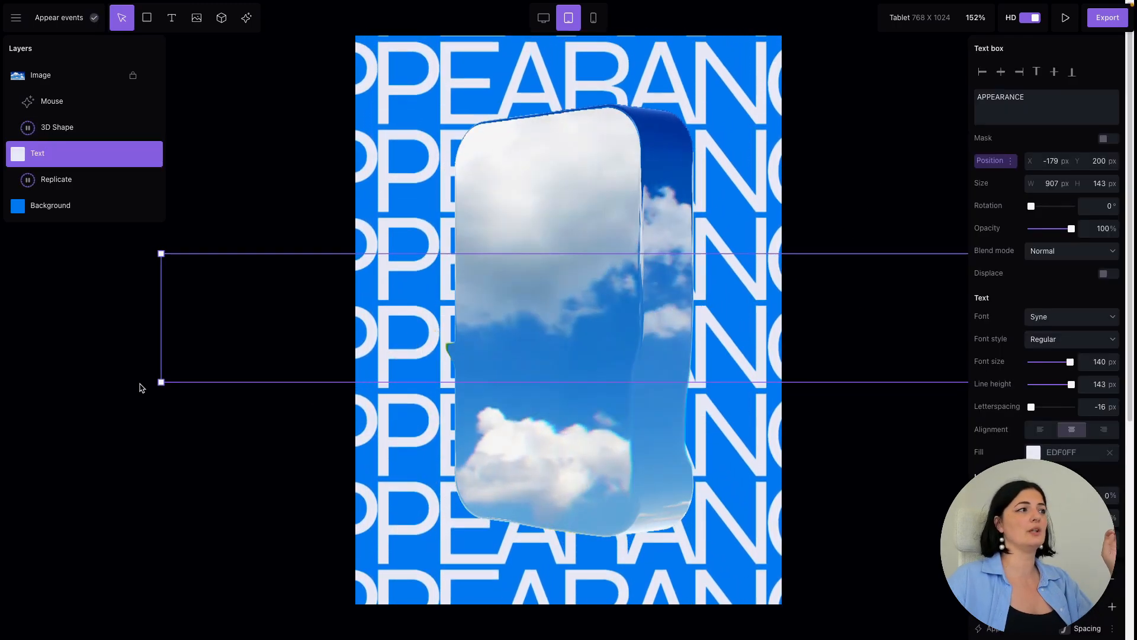
left_click_drag(161, 382, 220, 374)
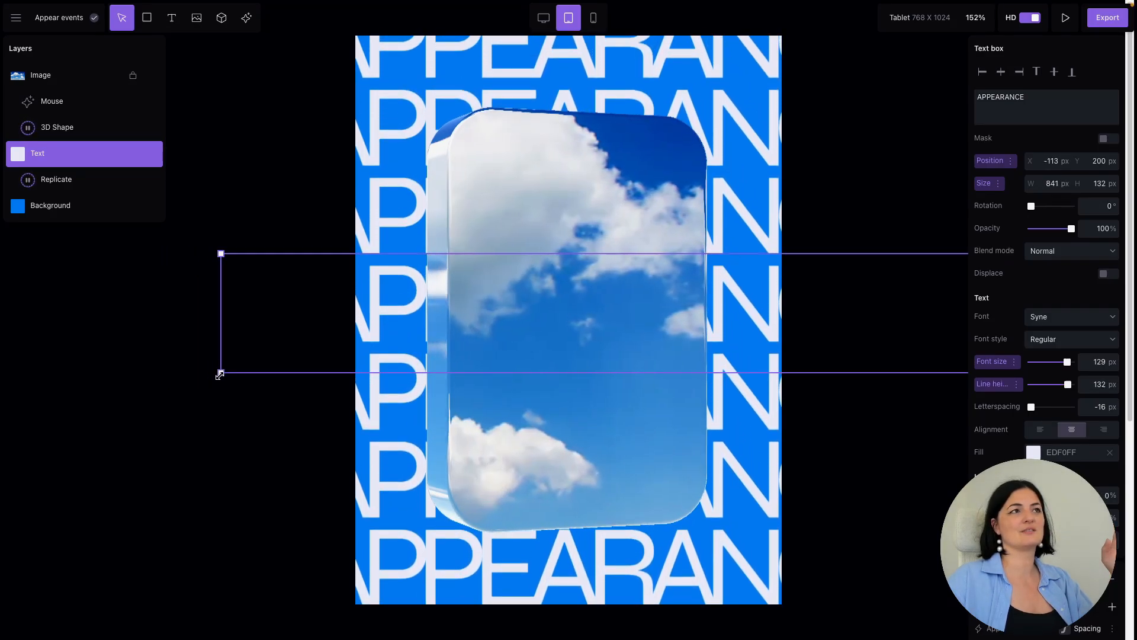
On the Mobile breakpoint, set the Image's 3D Shape scale to 20%.
left_click(591, 20)
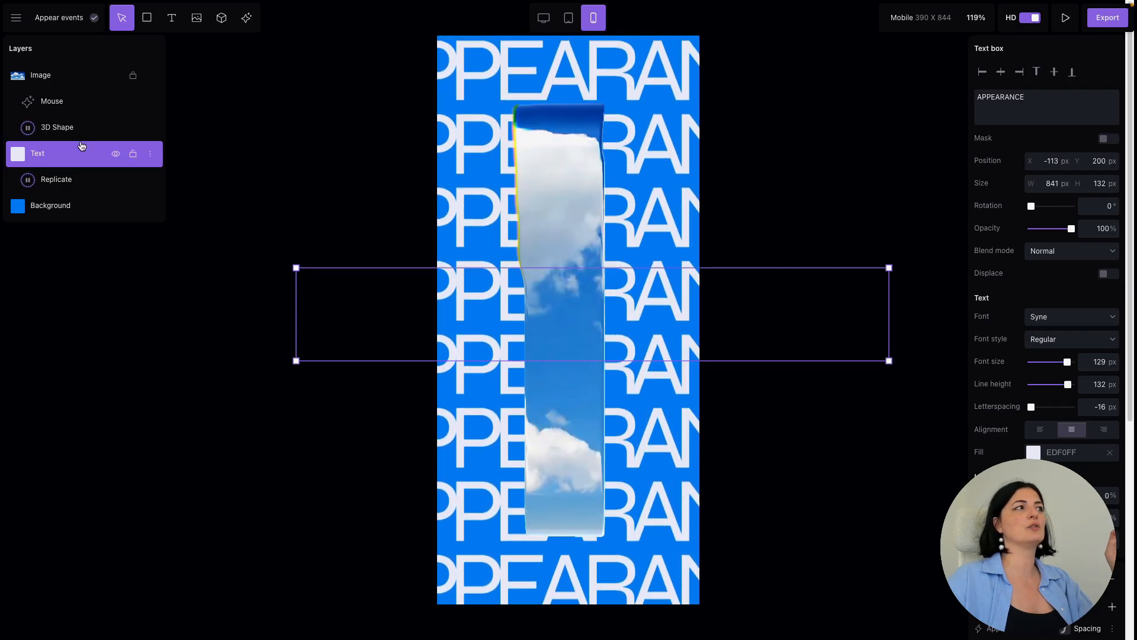
left_click(69, 128)
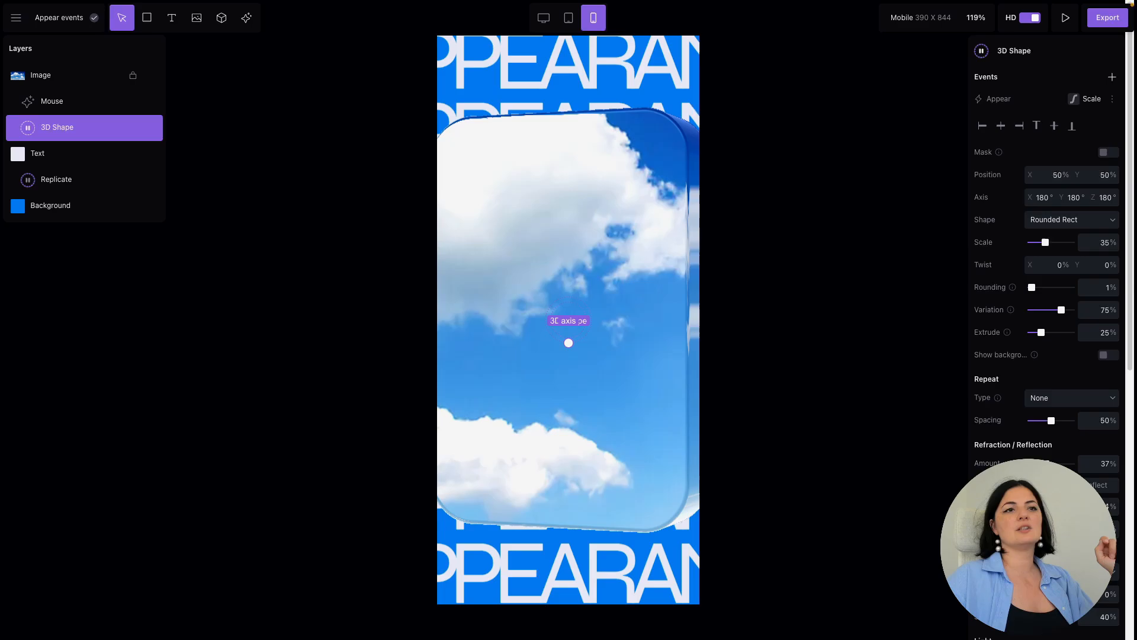
left_click_drag(1045, 243, 1039, 245)
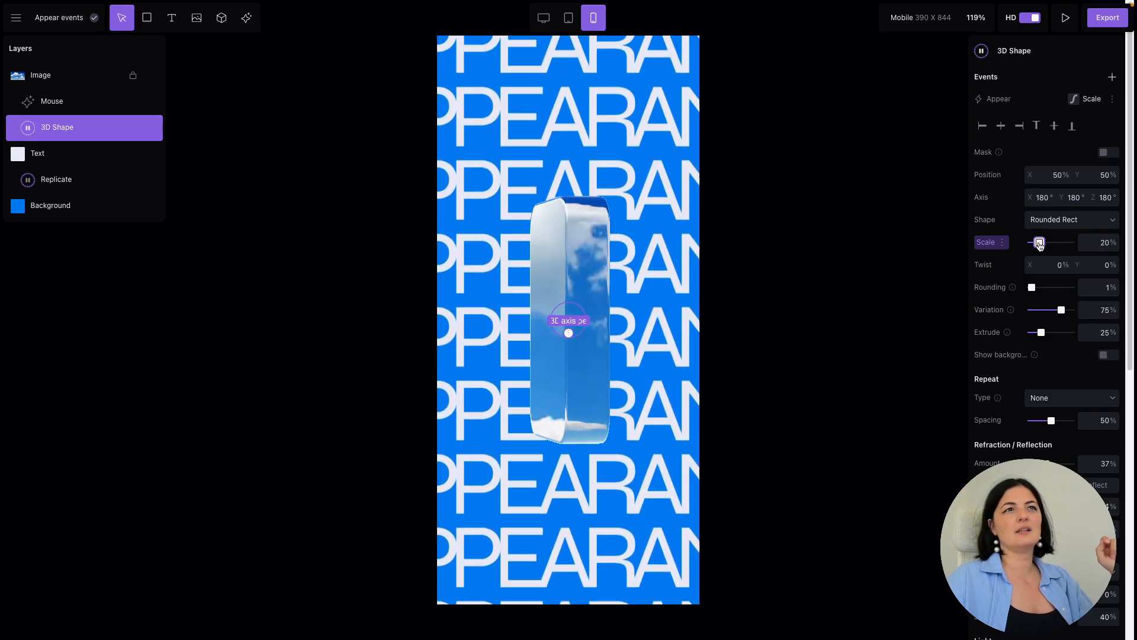
Shift the mobile APPEARANCE text box to X -132 px, Y 165 px with an 826 px width, and return to the Desktop breakpoint.
left_click(55, 155)
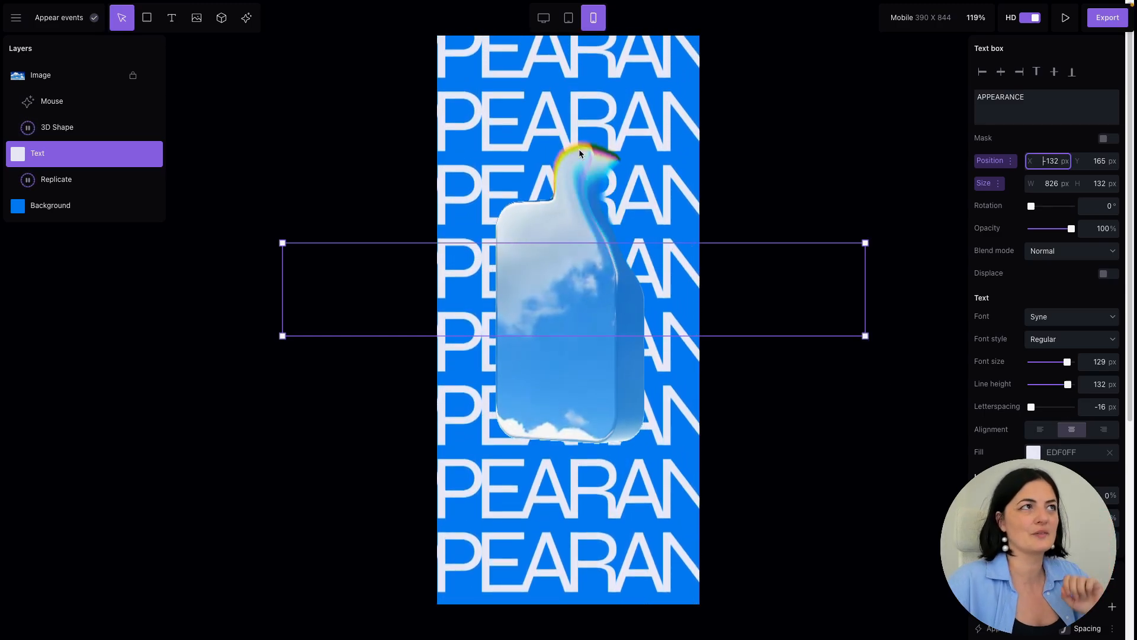
left_click(543, 20)
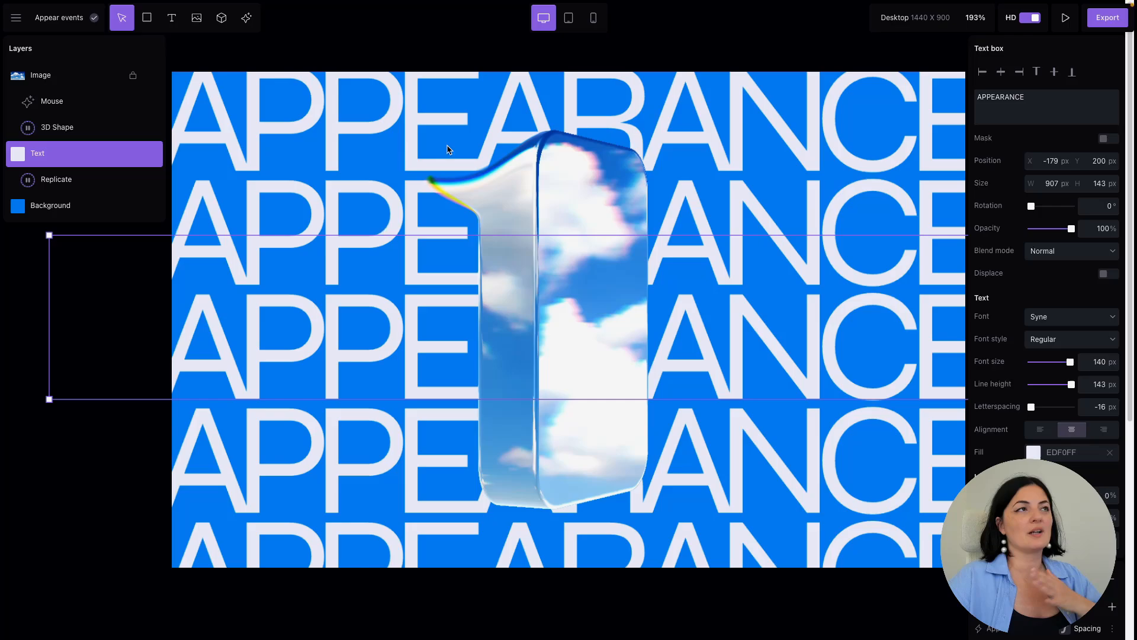
Open the recent Scroll events project and scroll its canvas down and back up to check the scroll animation.
left_click(730, 43)
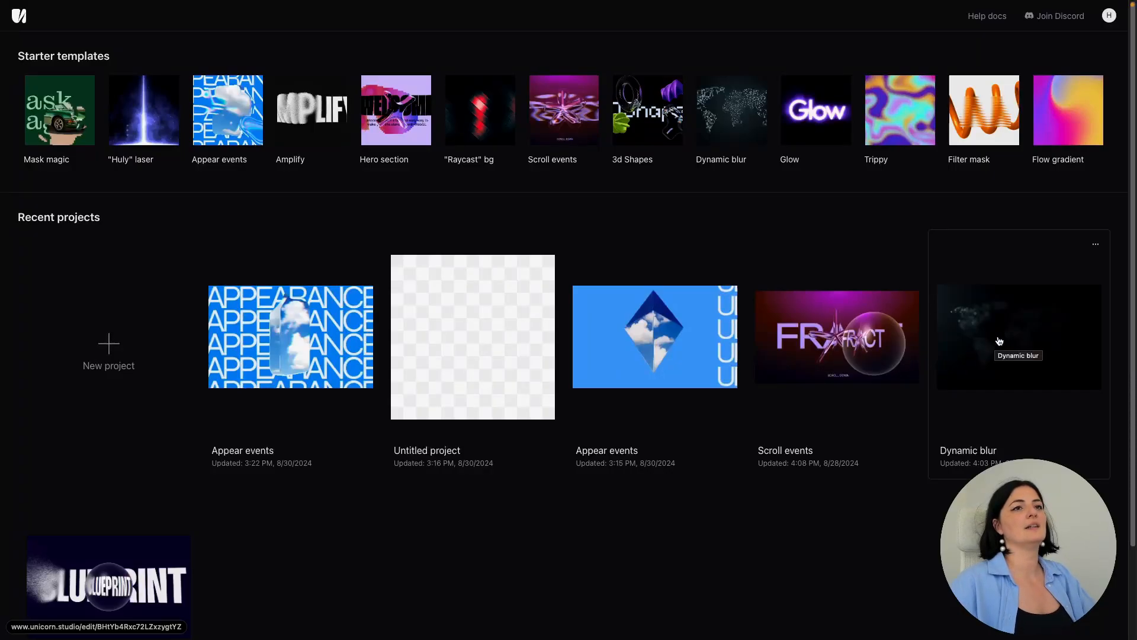
left_click(856, 348)
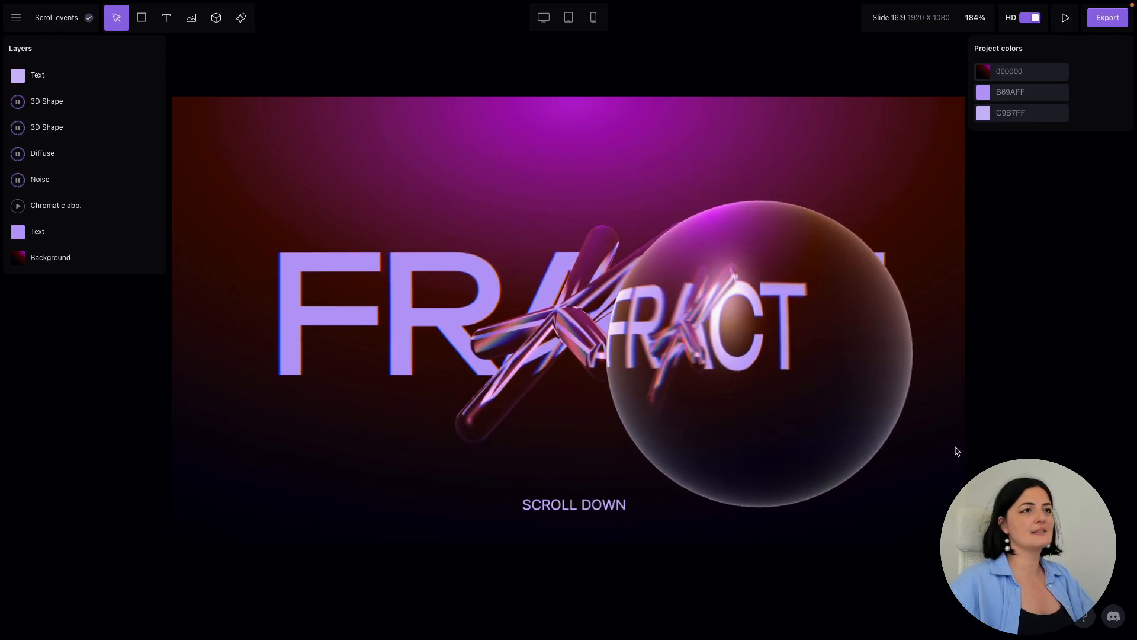
scroll(871, 468, "down", 2)
scroll(872, 468, "down", 10)
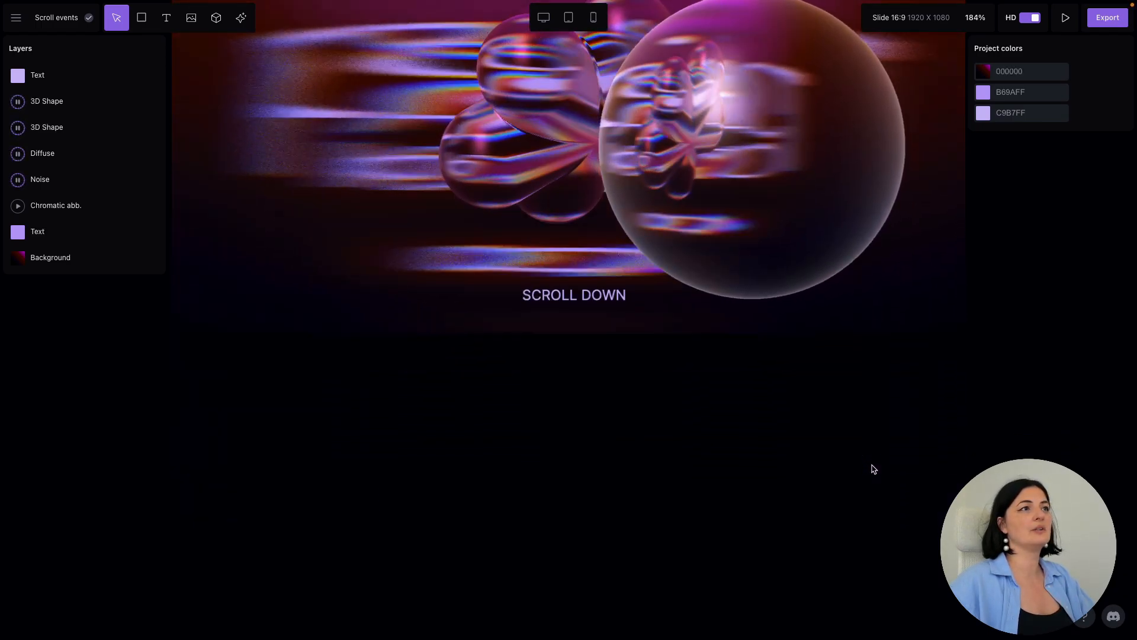
scroll(871, 468, "up", 12)
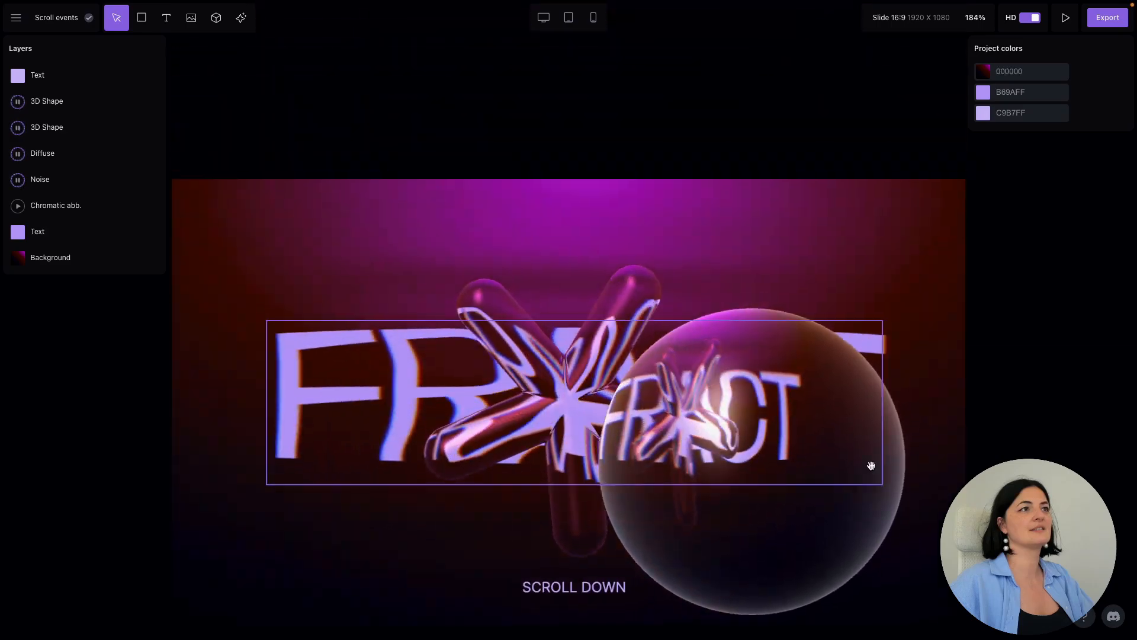
scroll(871, 466, "down", 3)
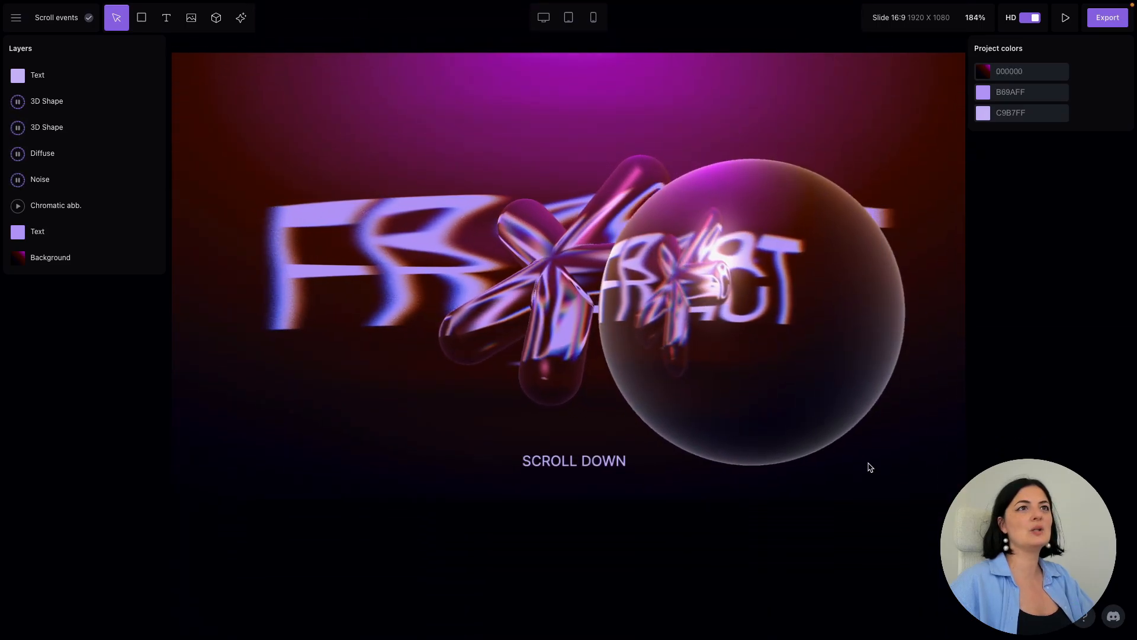
Move the sphere 3D Shape over the middle of the FRACT text, to about X 50%, Y 48%.
left_click(680, 357)
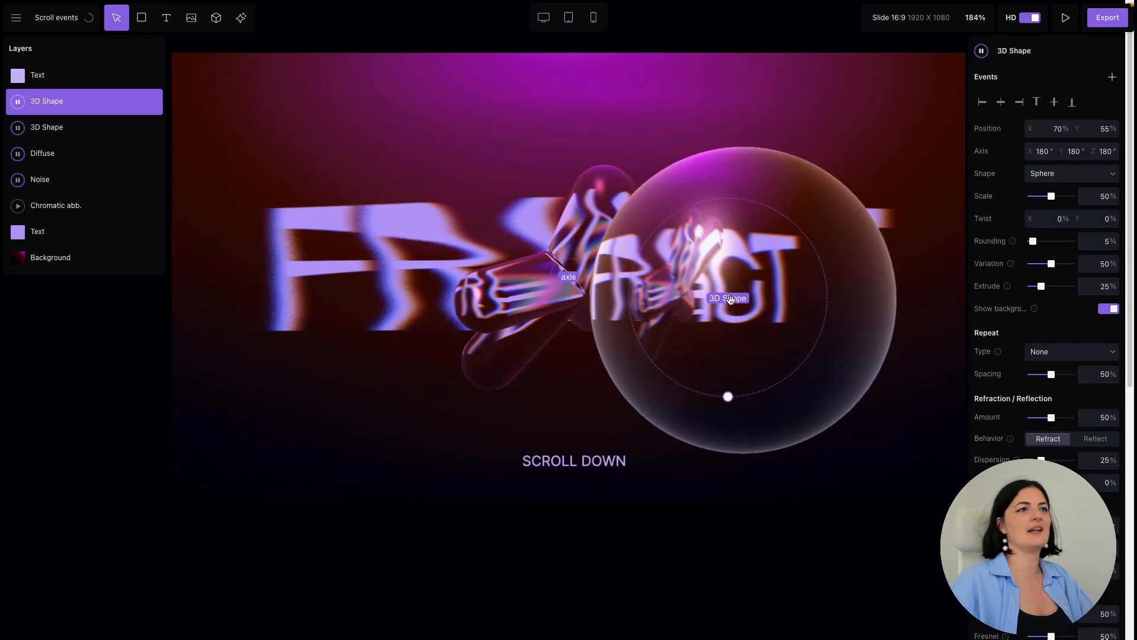
left_click_drag(565, 284, 568, 271)
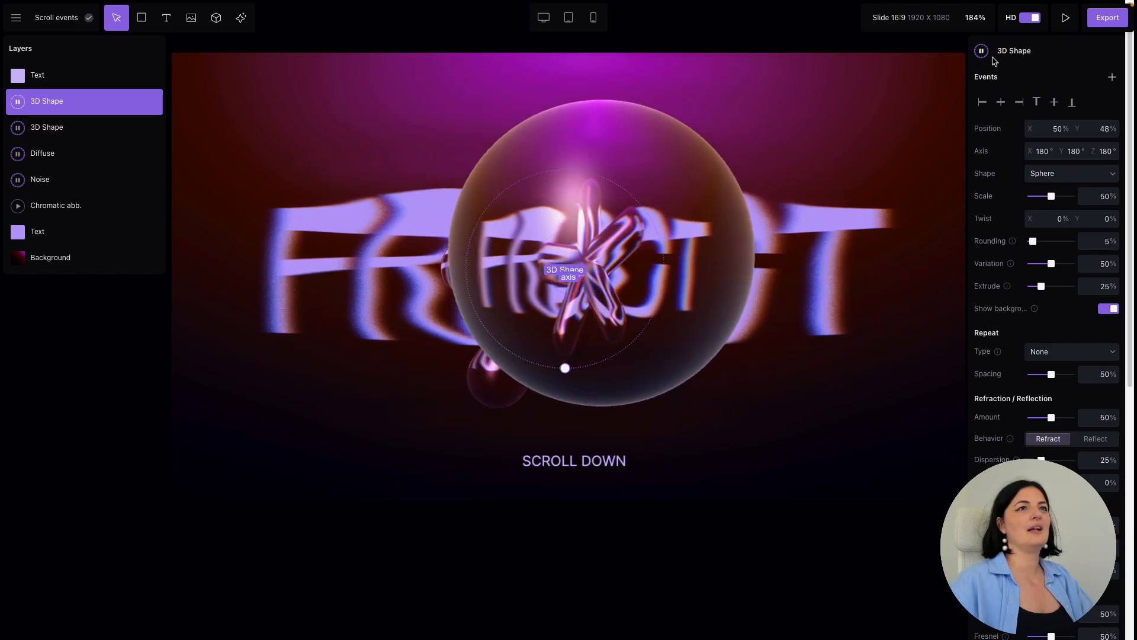
Preview the Scroll events project full screen and scroll down through its animation.
left_click(1066, 18)
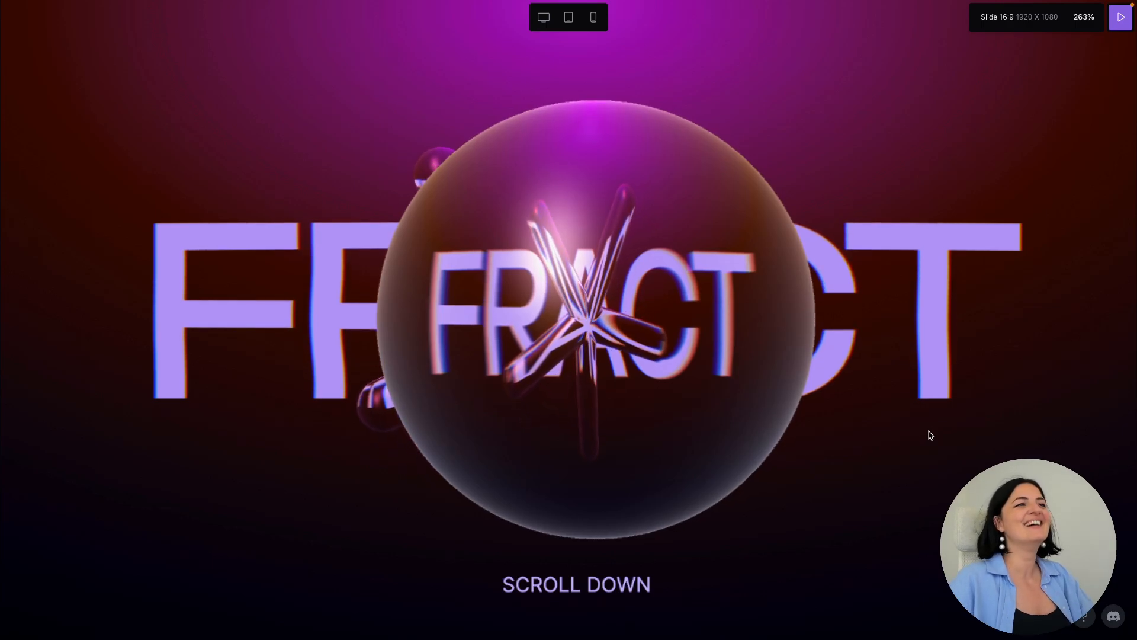
scroll(931, 436, "down", 3)
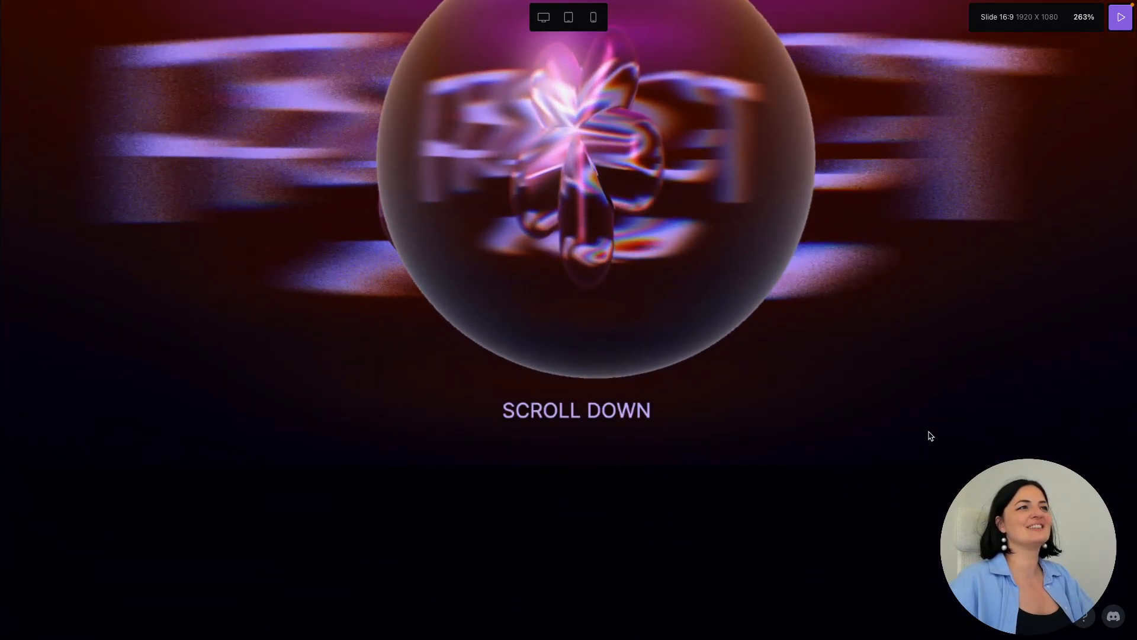
scroll(930, 436, "down", 5)
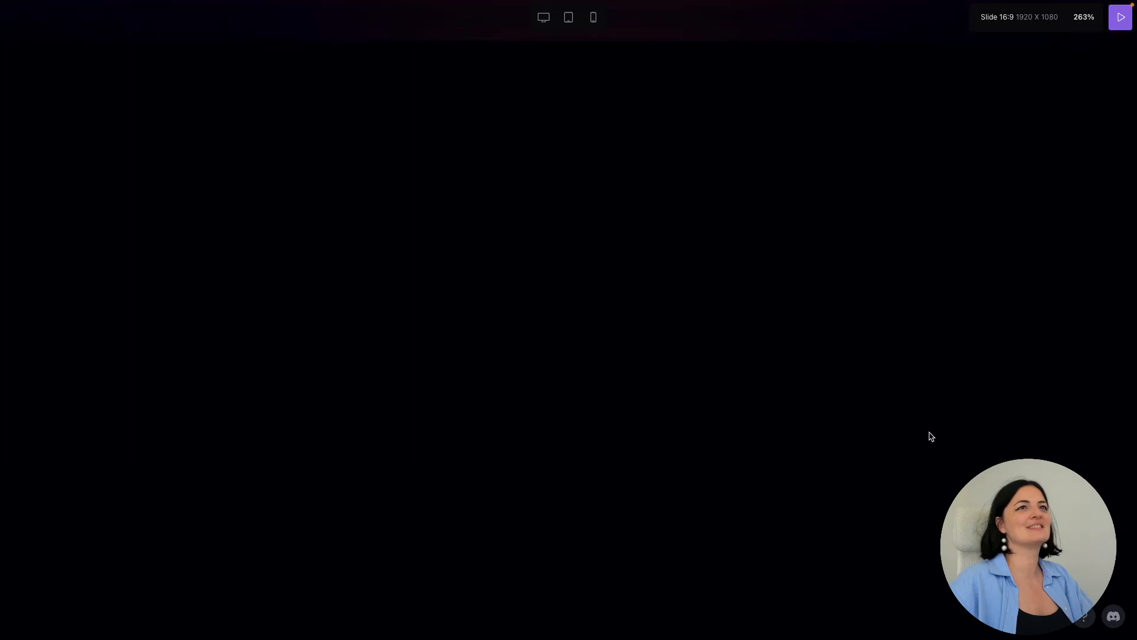
Scroll the full-screen Scroll events preview back up and down through the FRACT animation, and return to the editor.
scroll(931, 437, "up", 8)
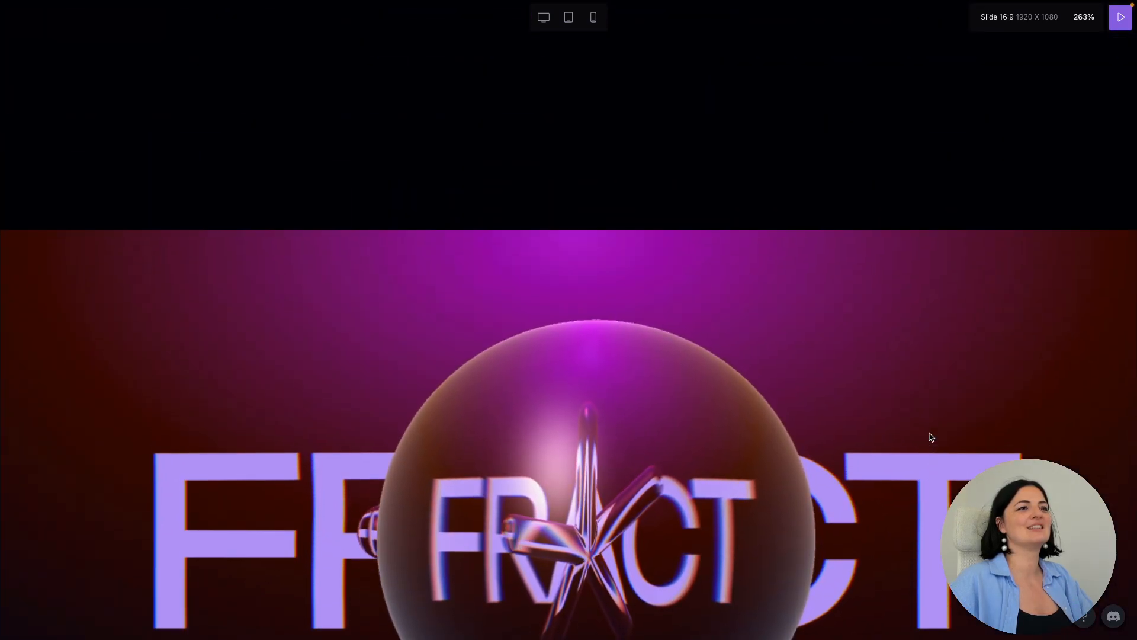
scroll(931, 437, "down", 6)
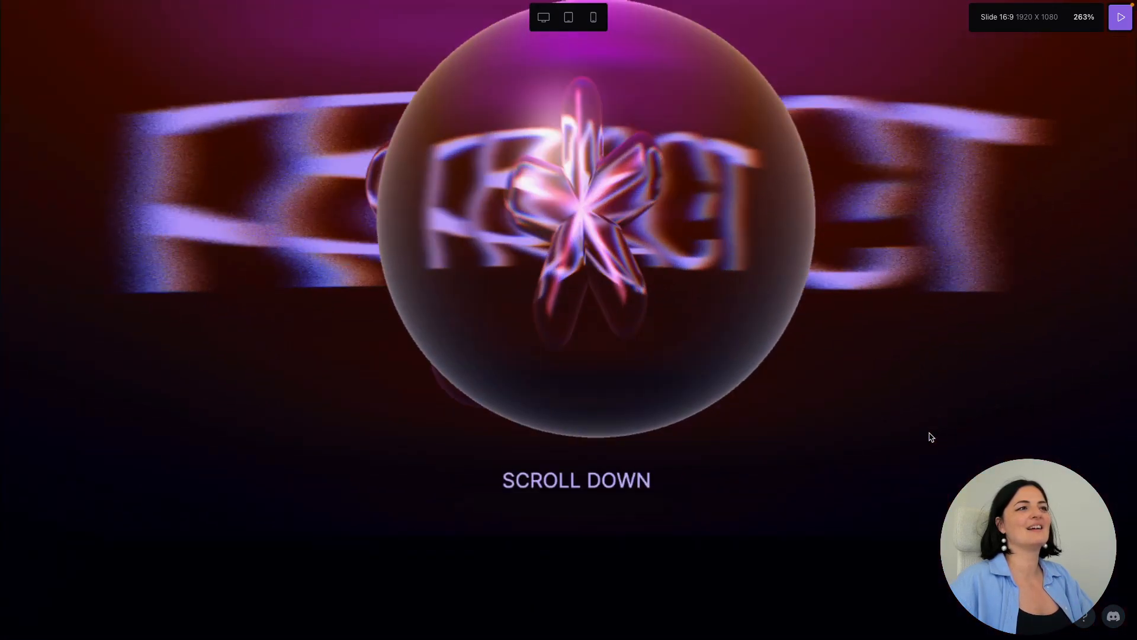
scroll(931, 436, "down", 5)
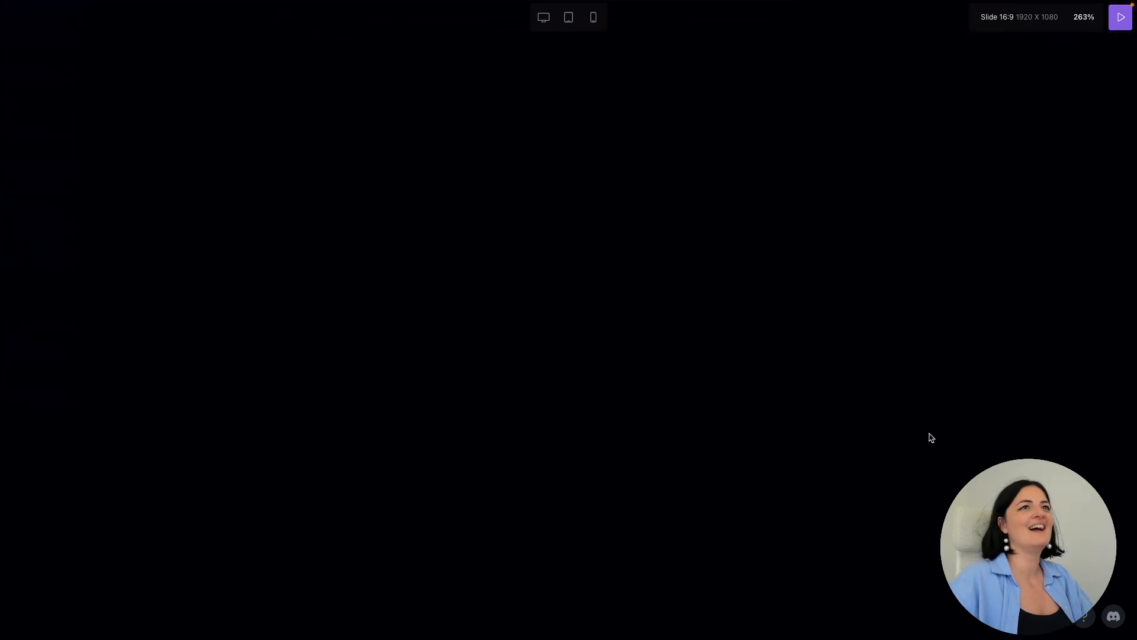
scroll(930, 436, "up", 6)
key("Escape")
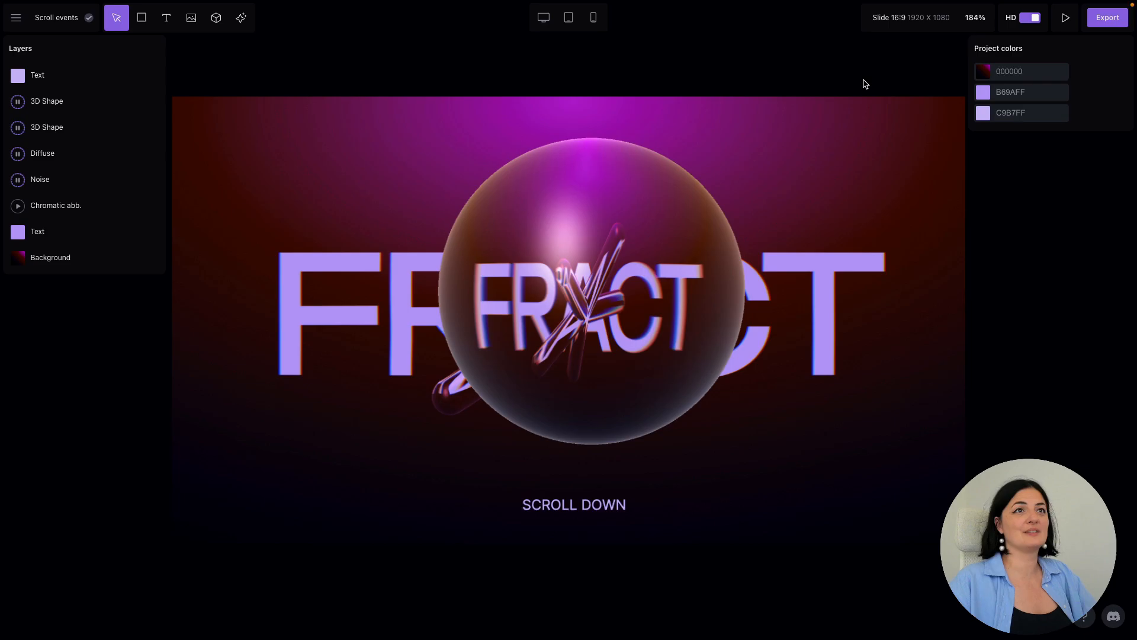
Try teal, blue-green and multicolour preset gradients for the Scroll events background, and settle on the orange gradient.
left_click(982, 72)
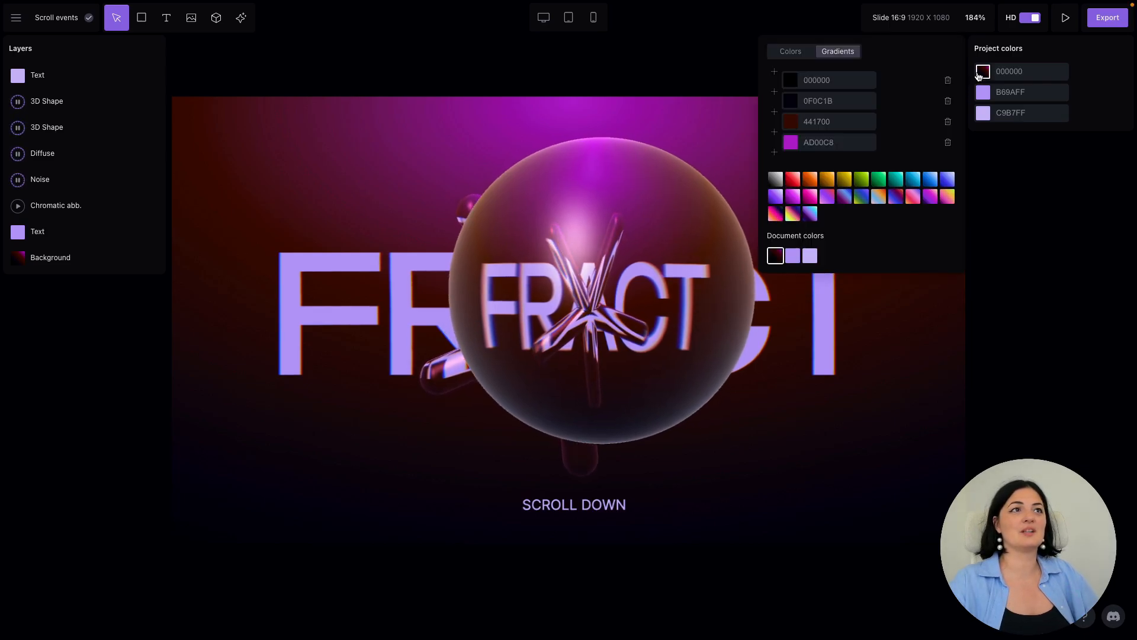
left_click(895, 179)
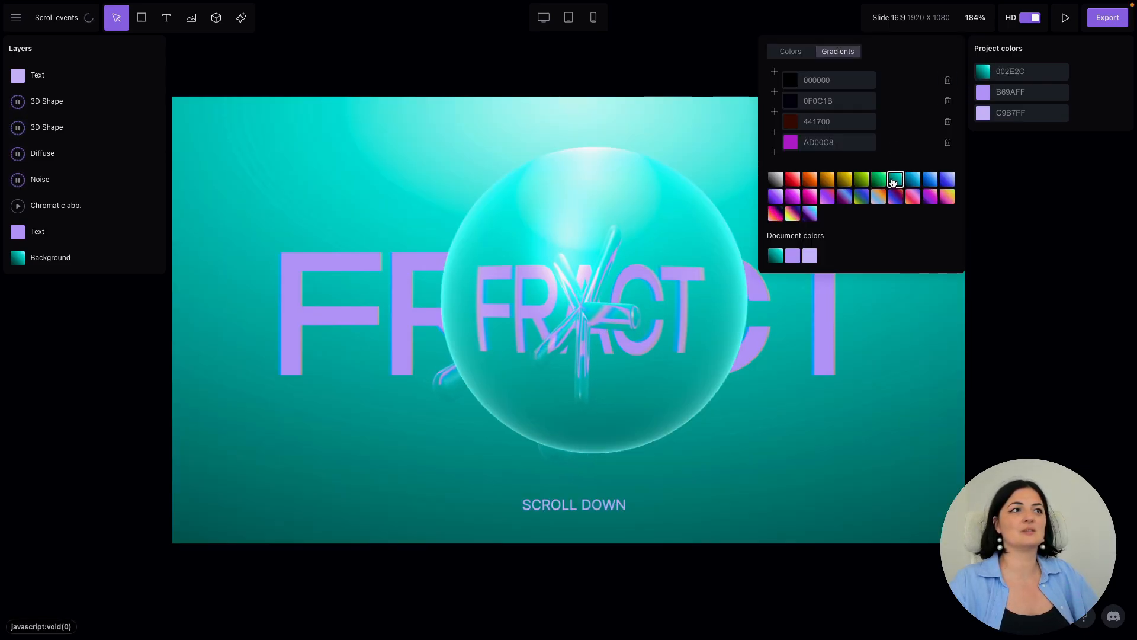
left_click(863, 197)
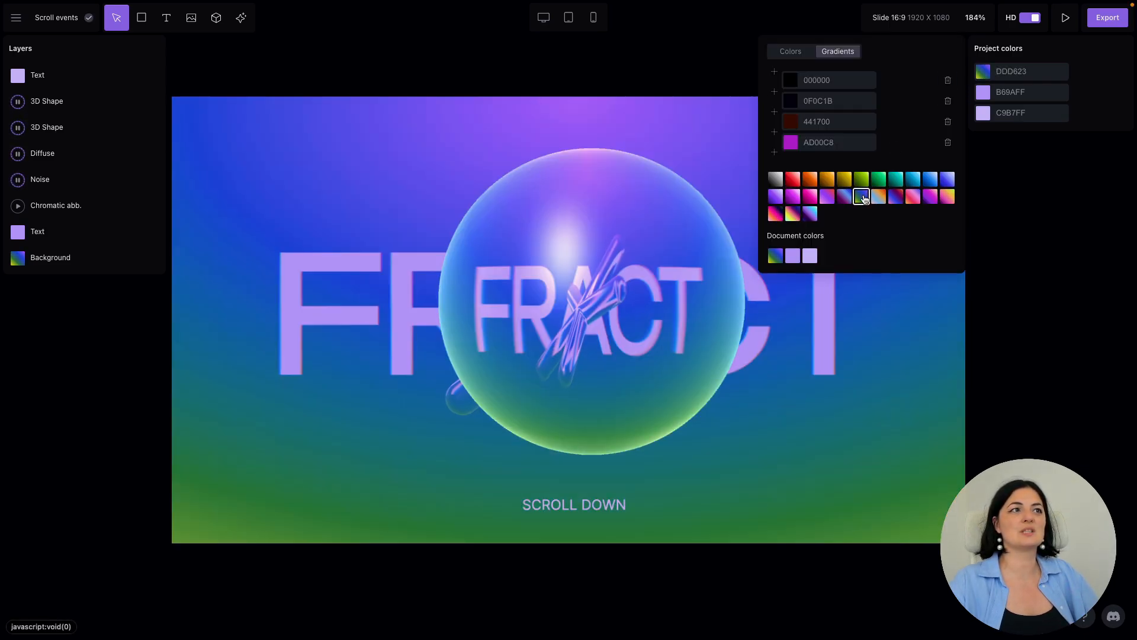
left_click(793, 214)
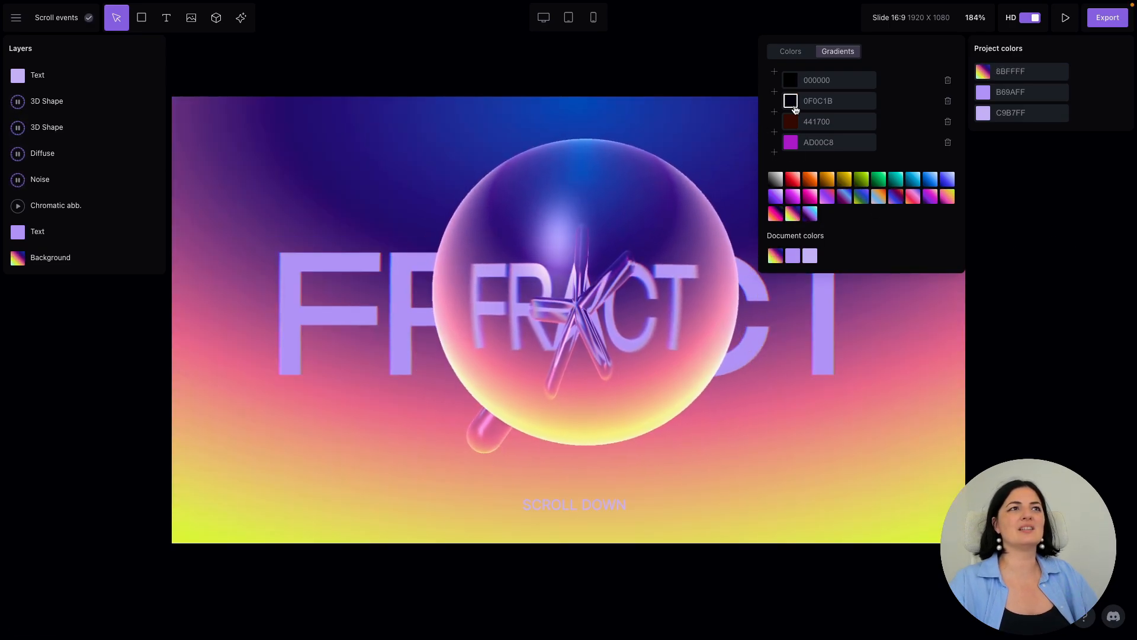
left_click(782, 202)
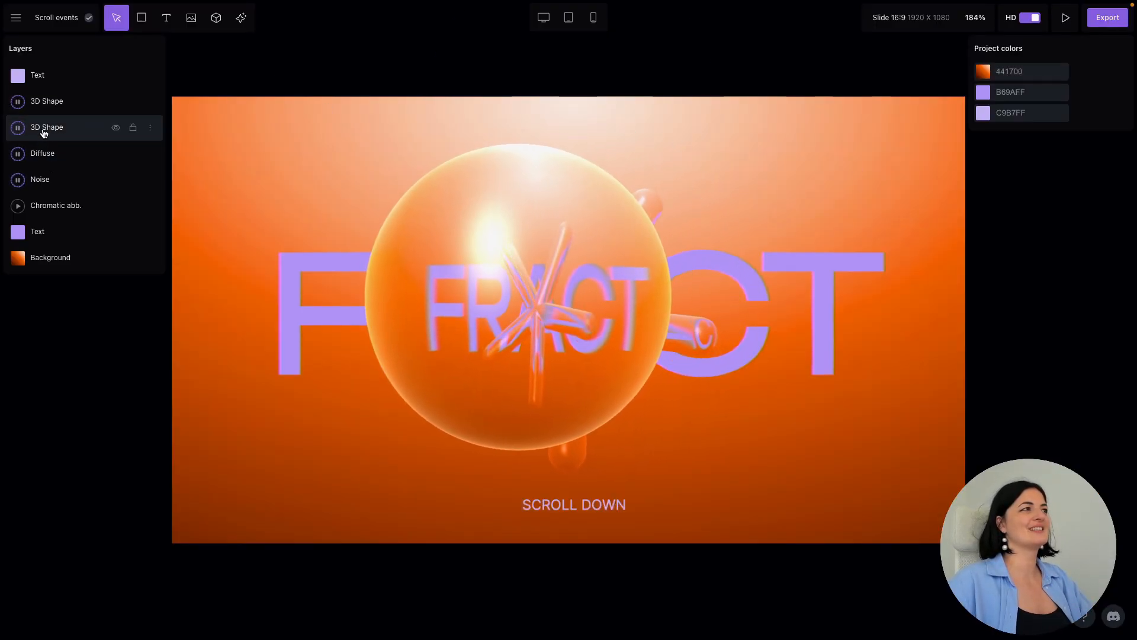
left_click(47, 108)
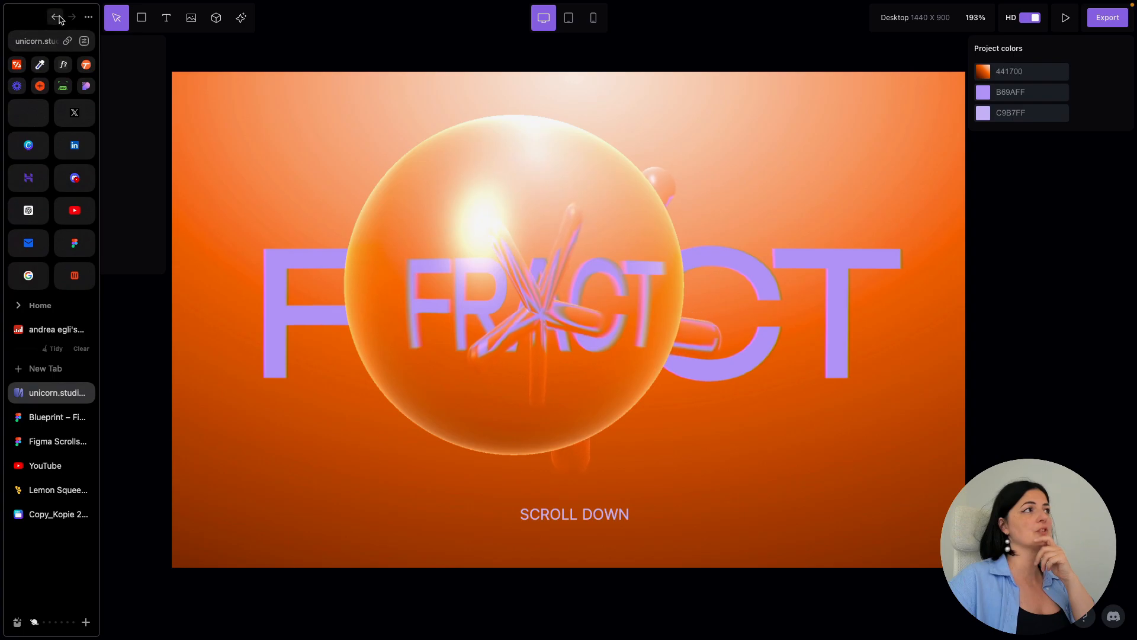
Leave the project for the dashboard, open the help docs, read the Events page and return to the docs overview.
left_click(59, 17)
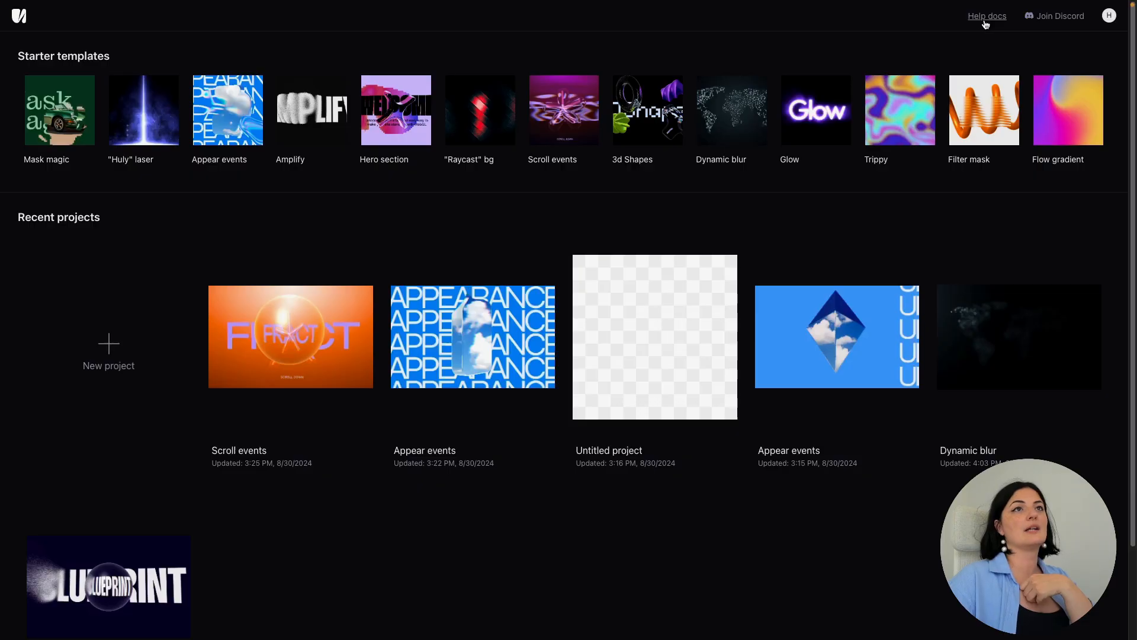
left_click(984, 20)
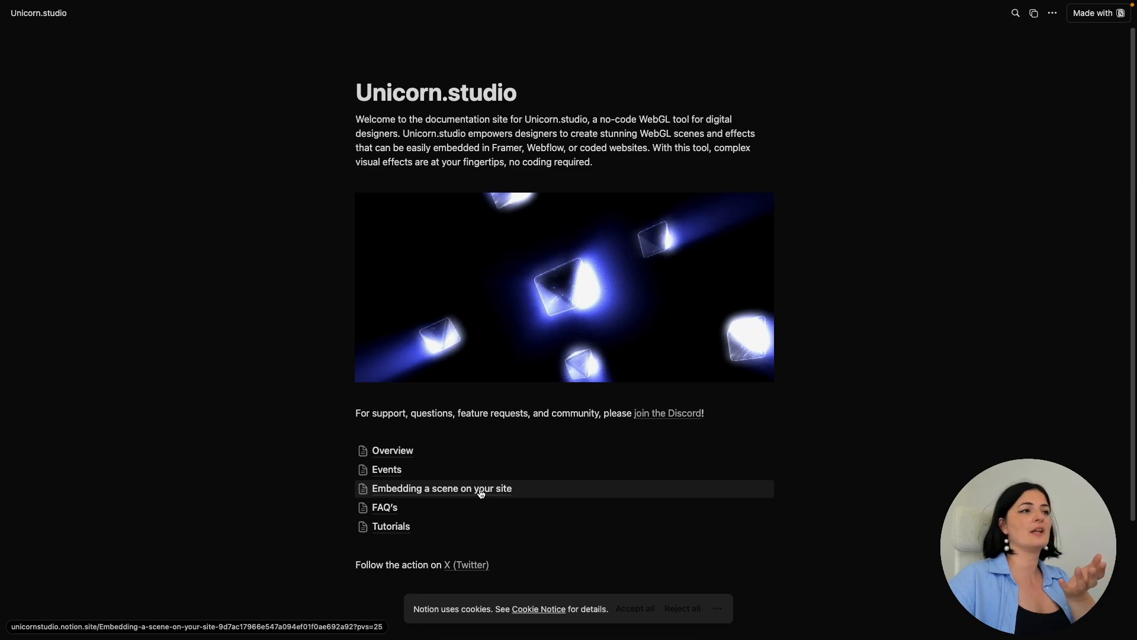
left_click(395, 471)
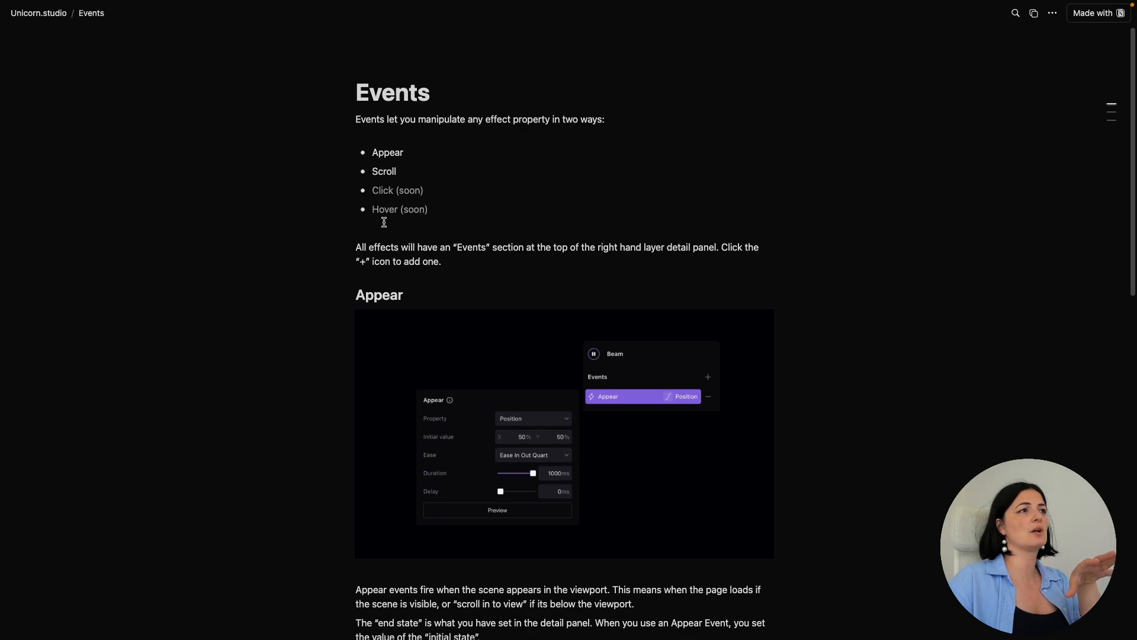
mouse_move(110, 85)
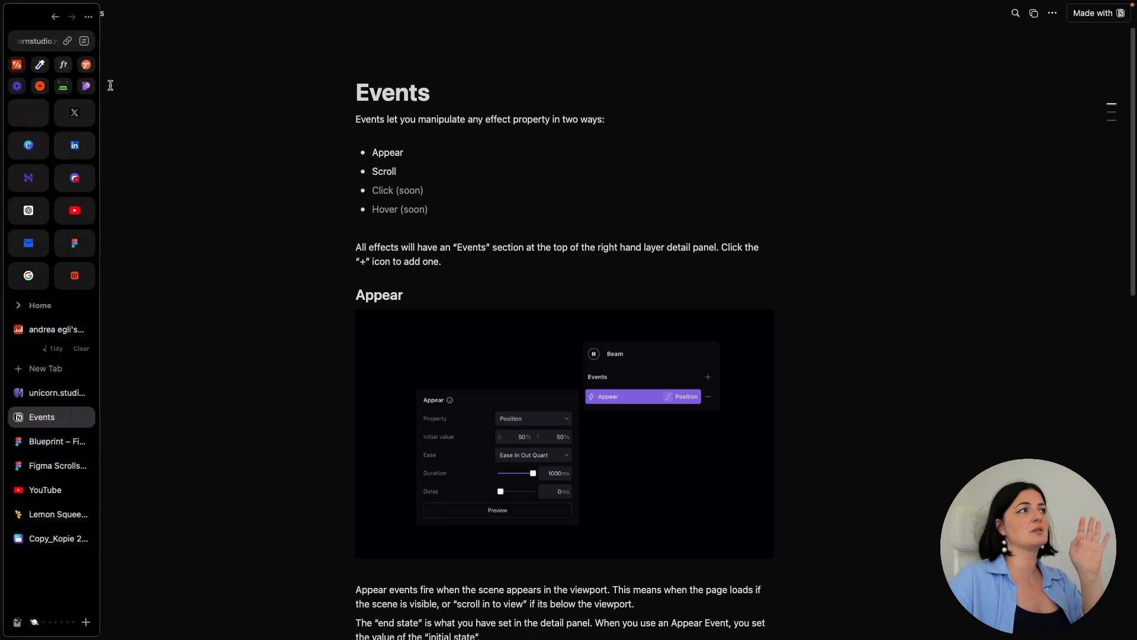
left_click(56, 17)
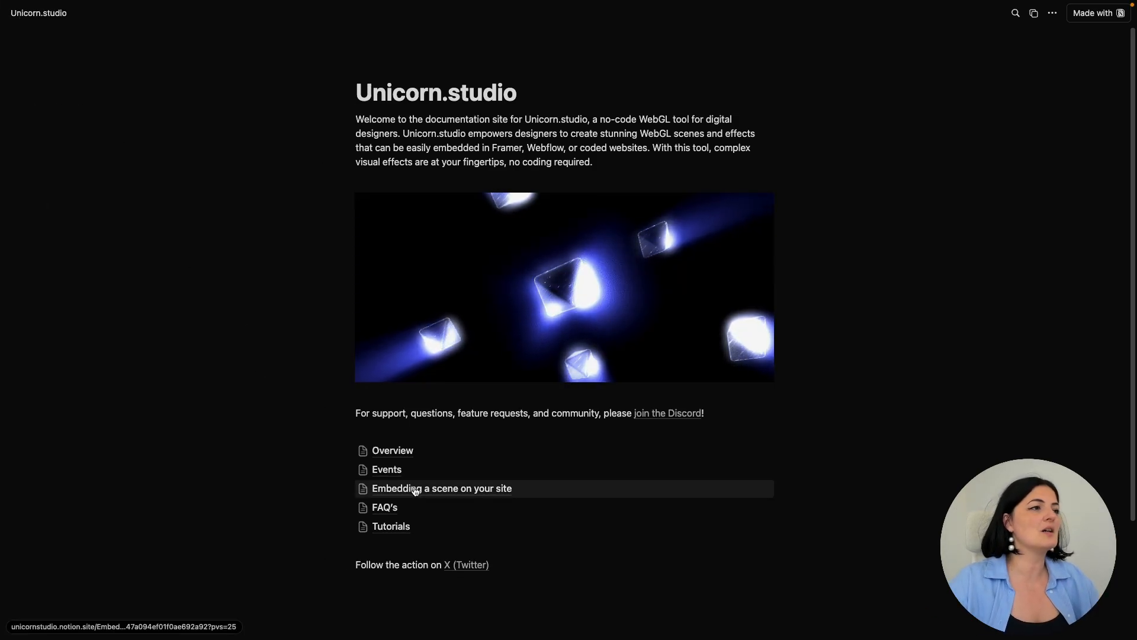
Examine the docs on embedding a scene on a site, covering iFrame, Framer component, SDK, Webflow and native code embedding.
left_click(415, 490)
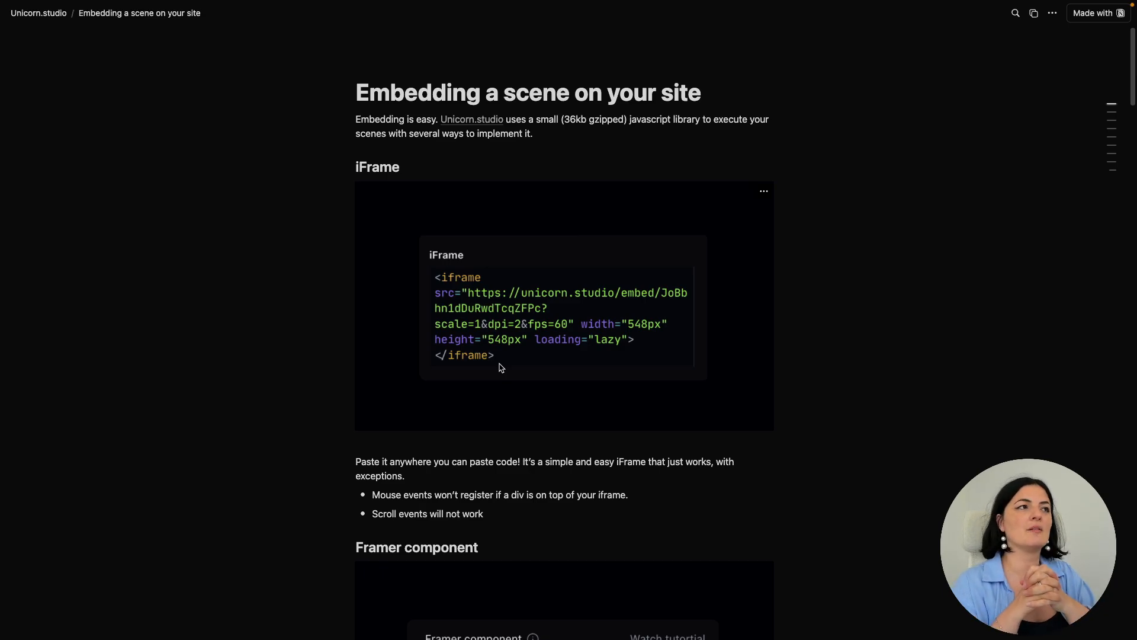
scroll(838, 456, "down", 12)
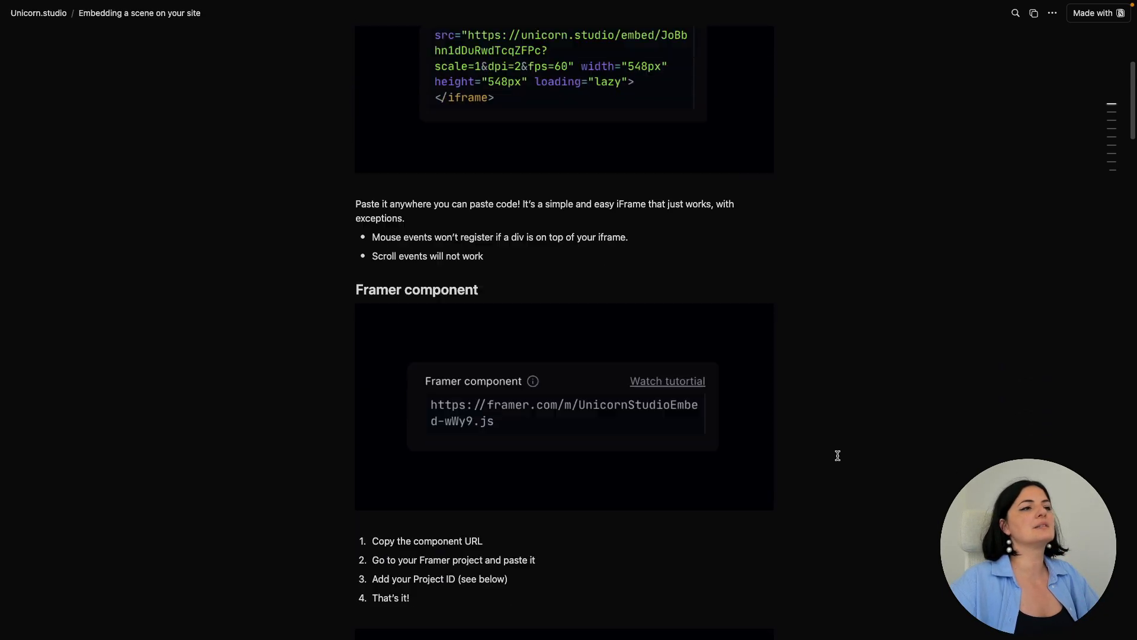
scroll(839, 454, "down", 15)
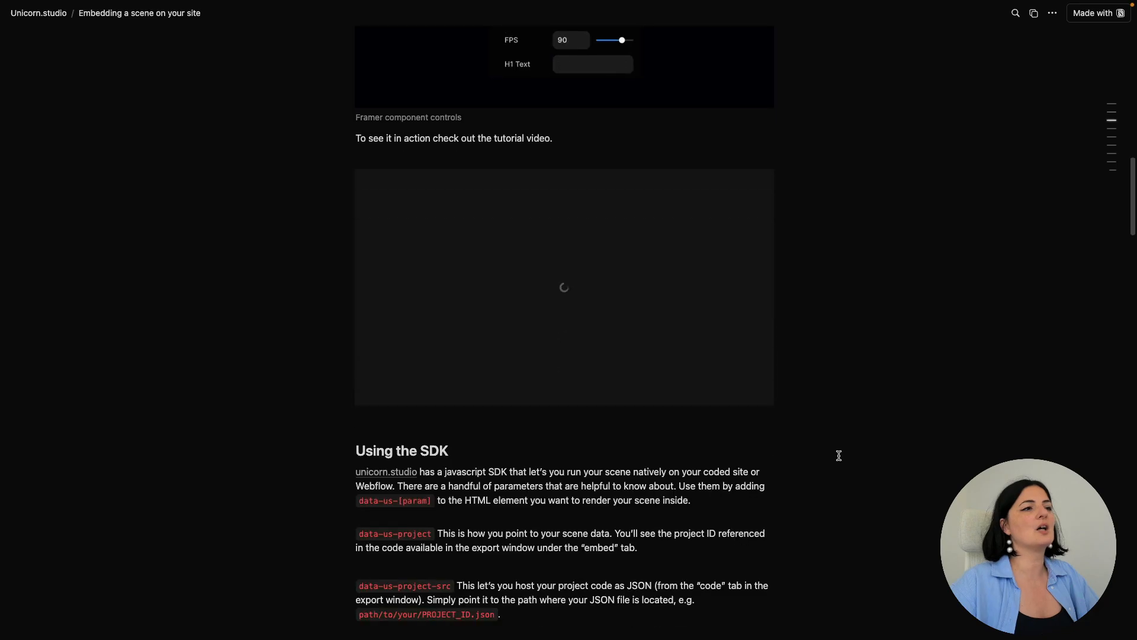
scroll(838, 455, "down", 5)
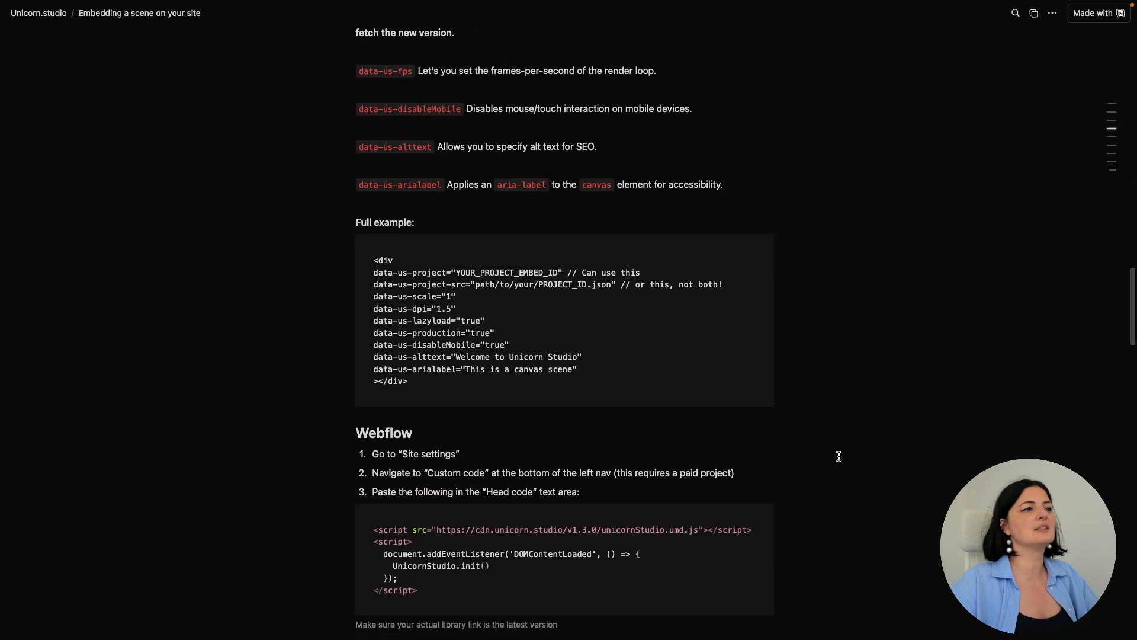
scroll(839, 456, "down", 3)
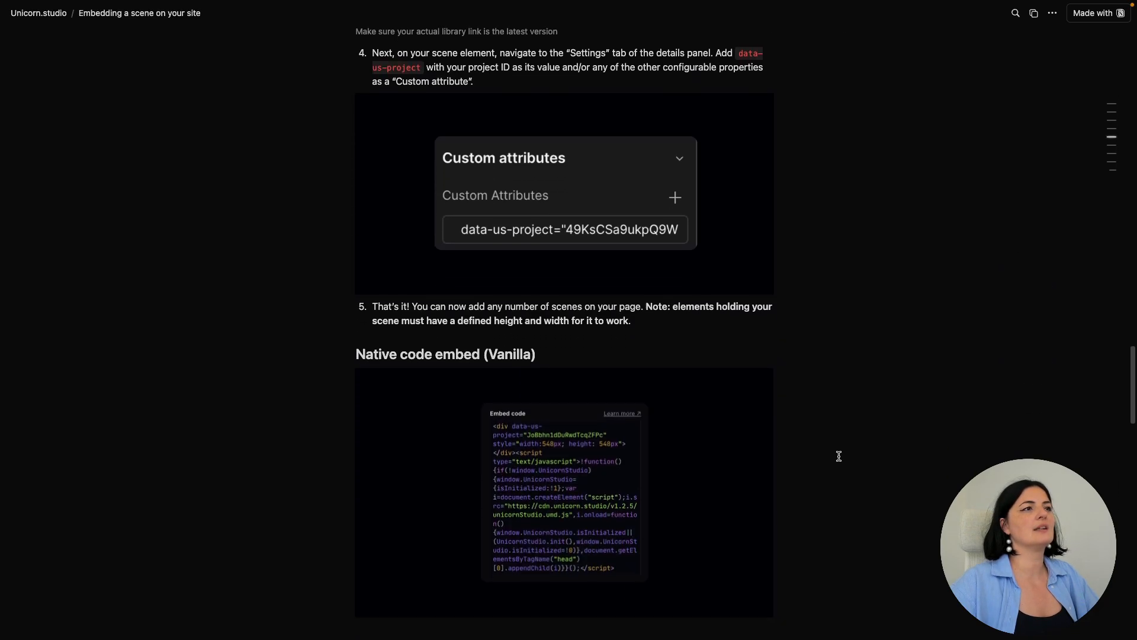
scroll(838, 455, "up", 4)
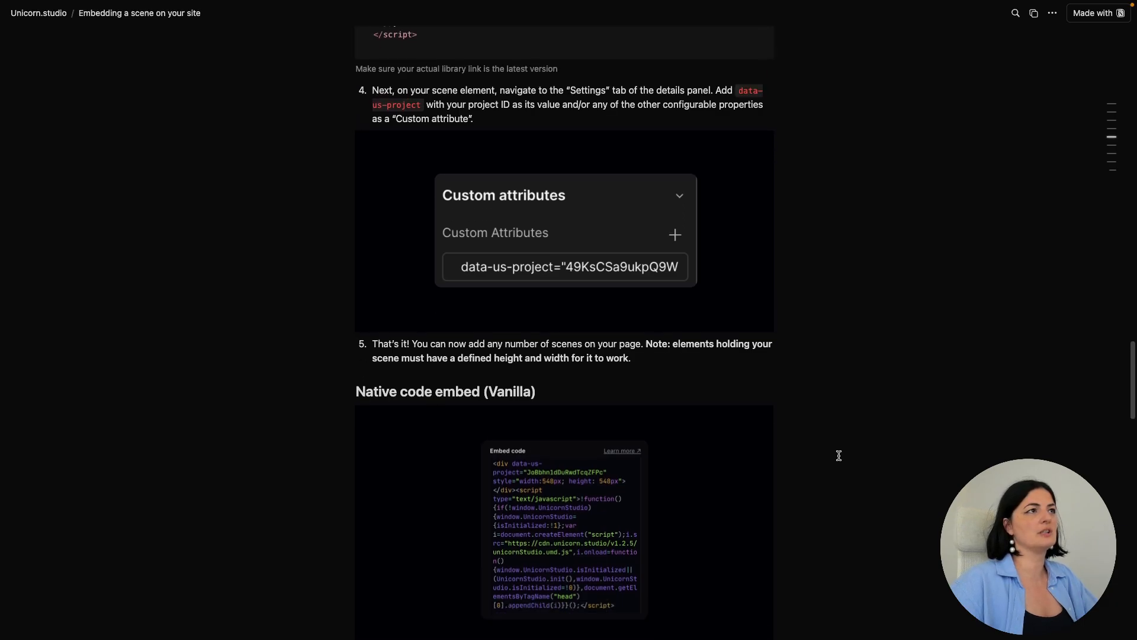
scroll(385, 197, "up", 4)
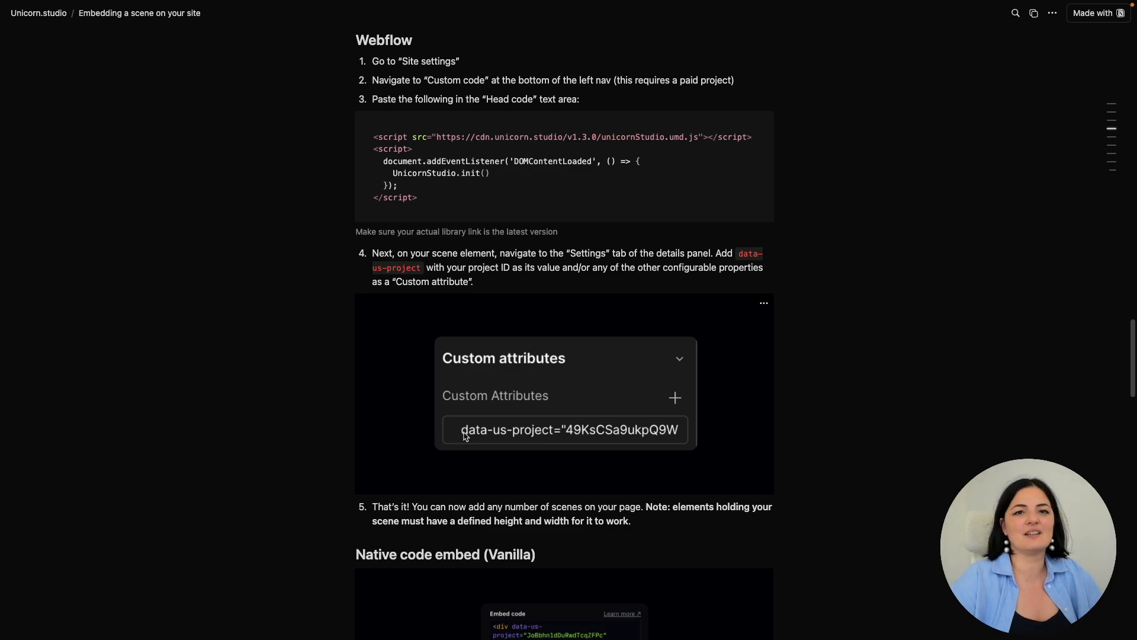
scroll(465, 436, "down", 4)
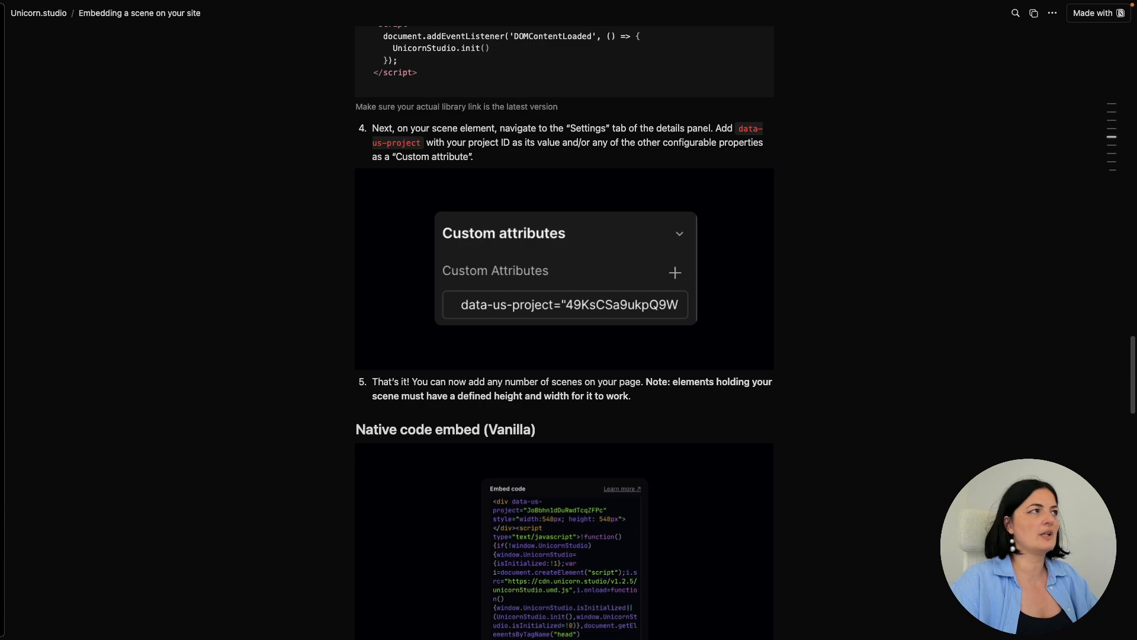
Switch to the unicorn studio page in Elementor and inspect the custom attributes of the empty first container.
mouse_move(26, 427)
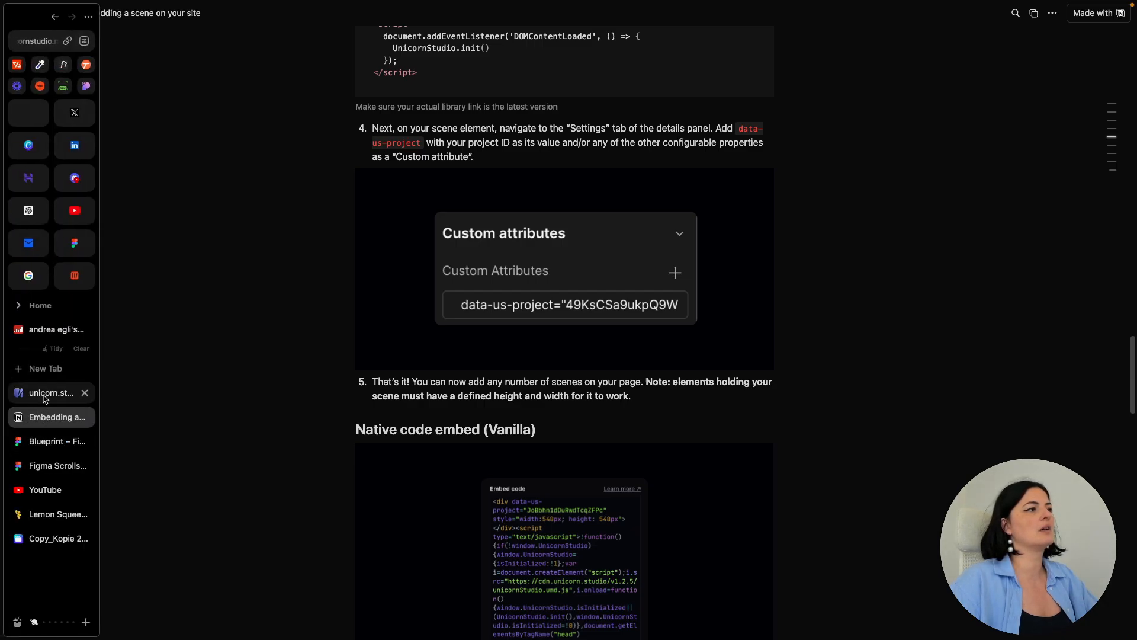
left_click(27, 179)
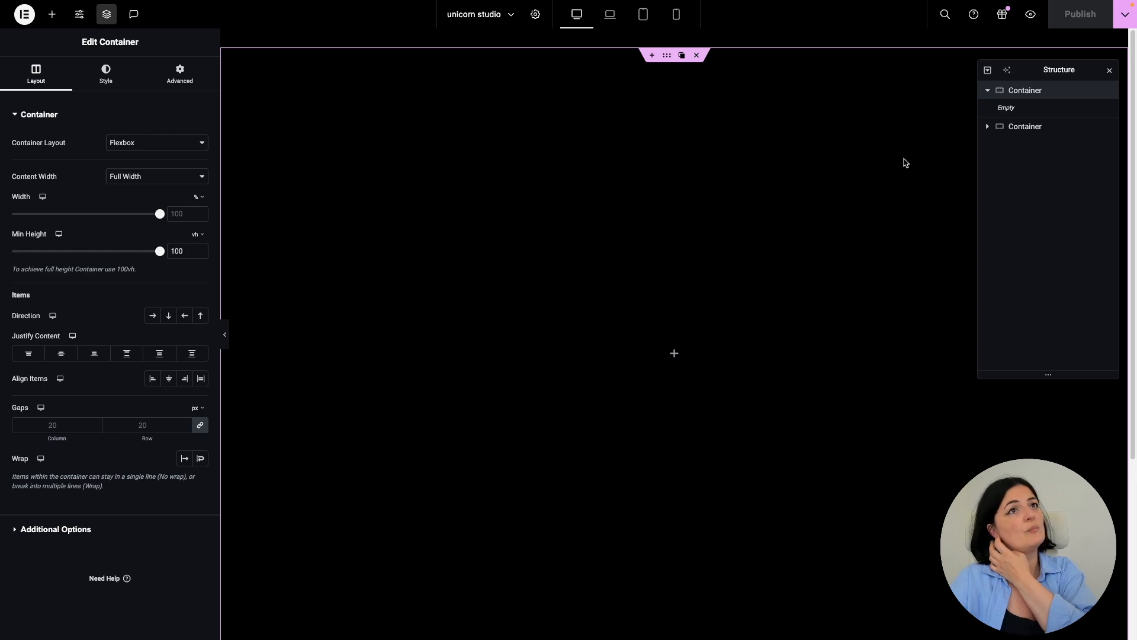
double_click(1033, 92)
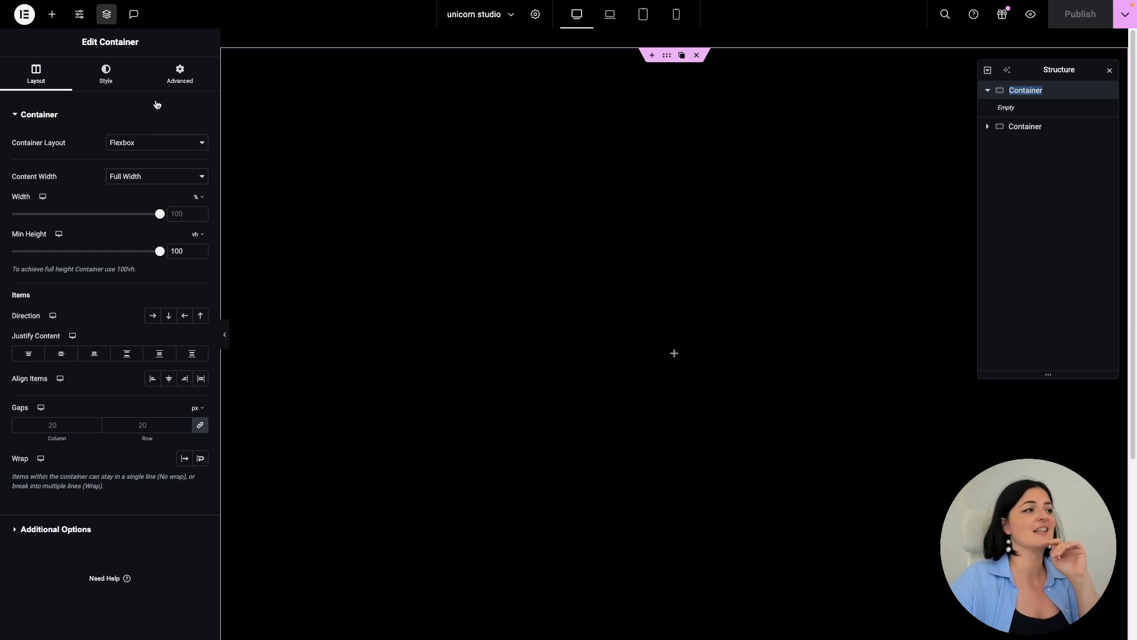
left_click(176, 87)
scroll(22, 546, "down", 2)
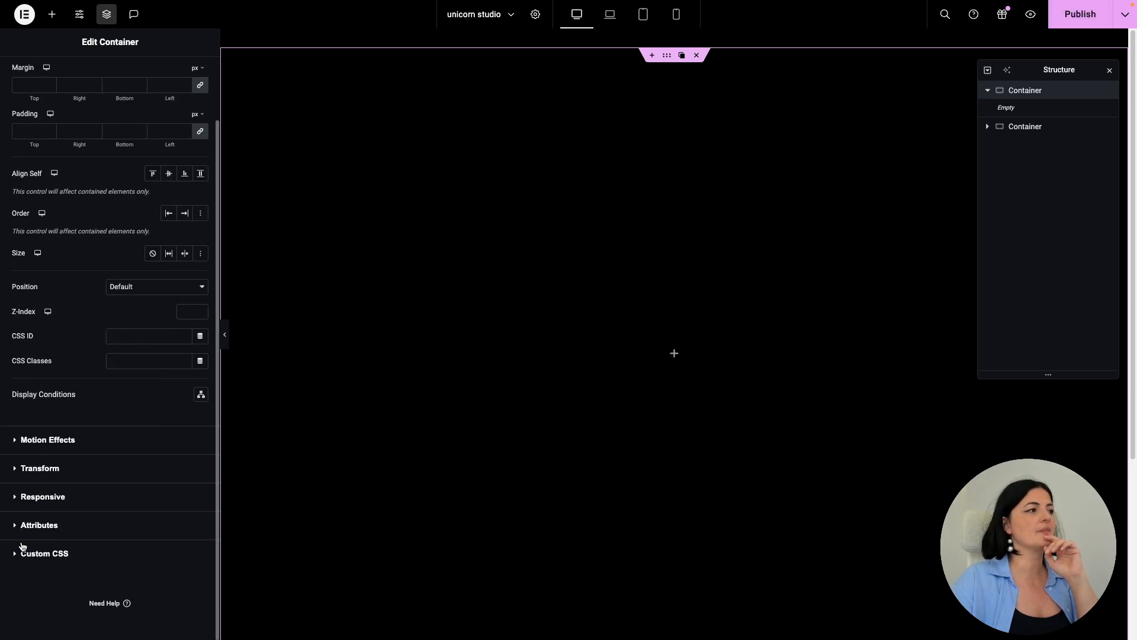
left_click(51, 527)
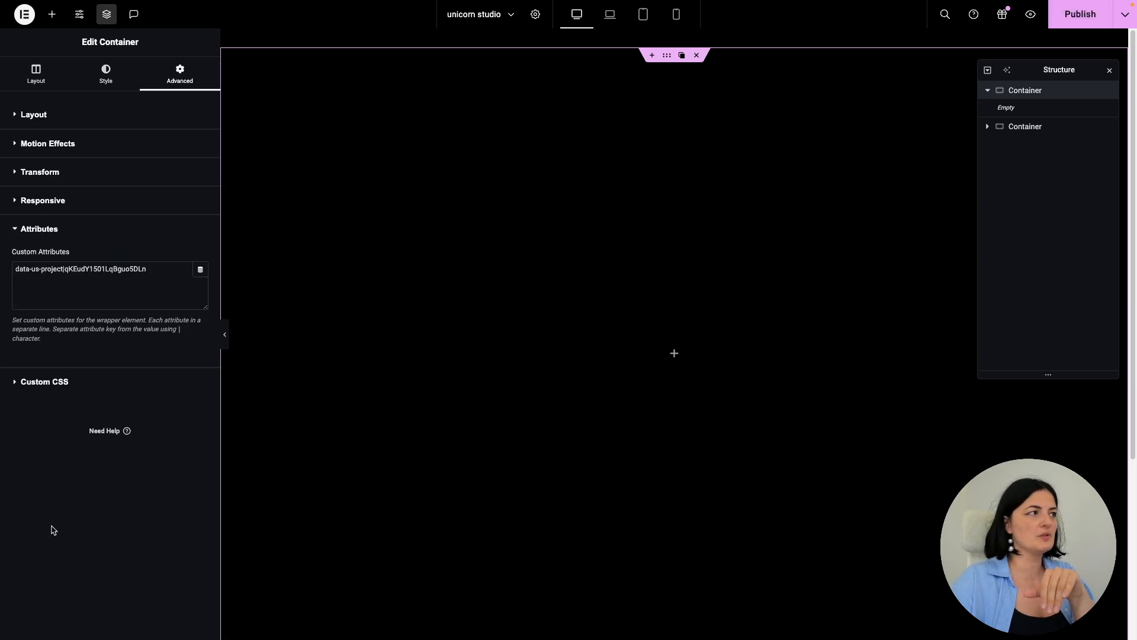
left_click(85, 289)
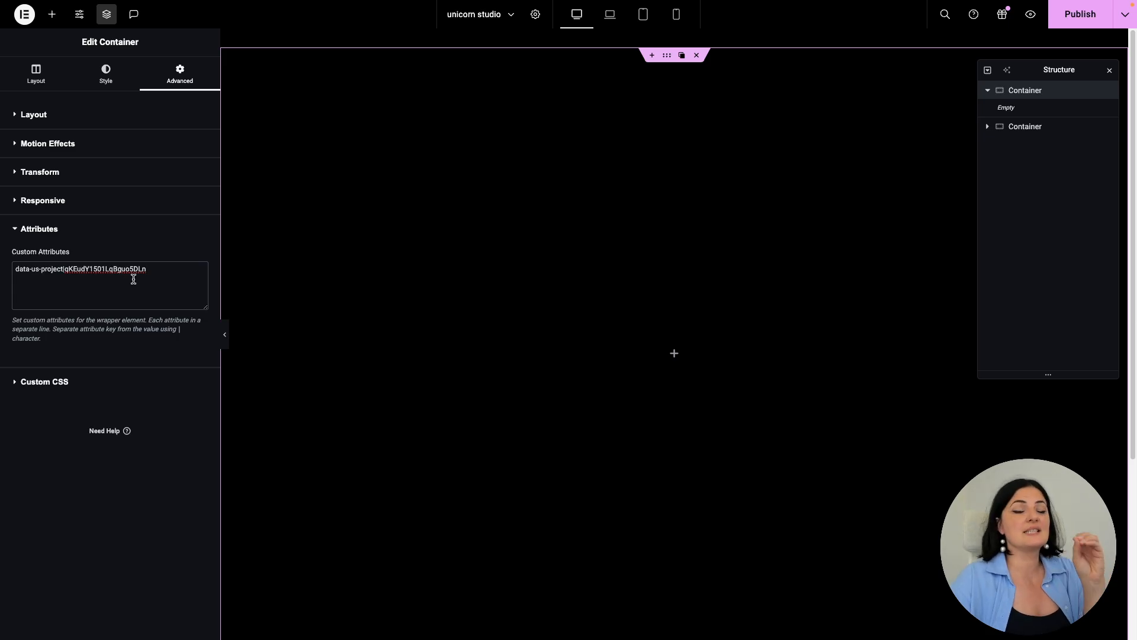
Switch back to Unicorn Studio, open the most recent Appear events project and display its Embed export options.
mouse_move(3, 434)
left_click(33, 416)
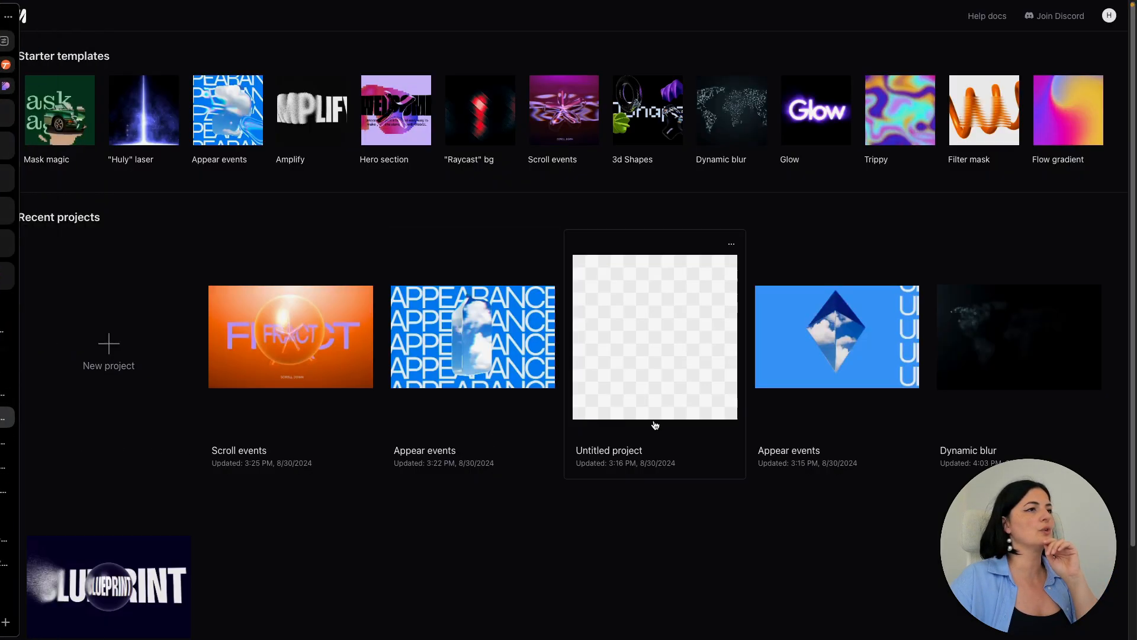
left_click(474, 355)
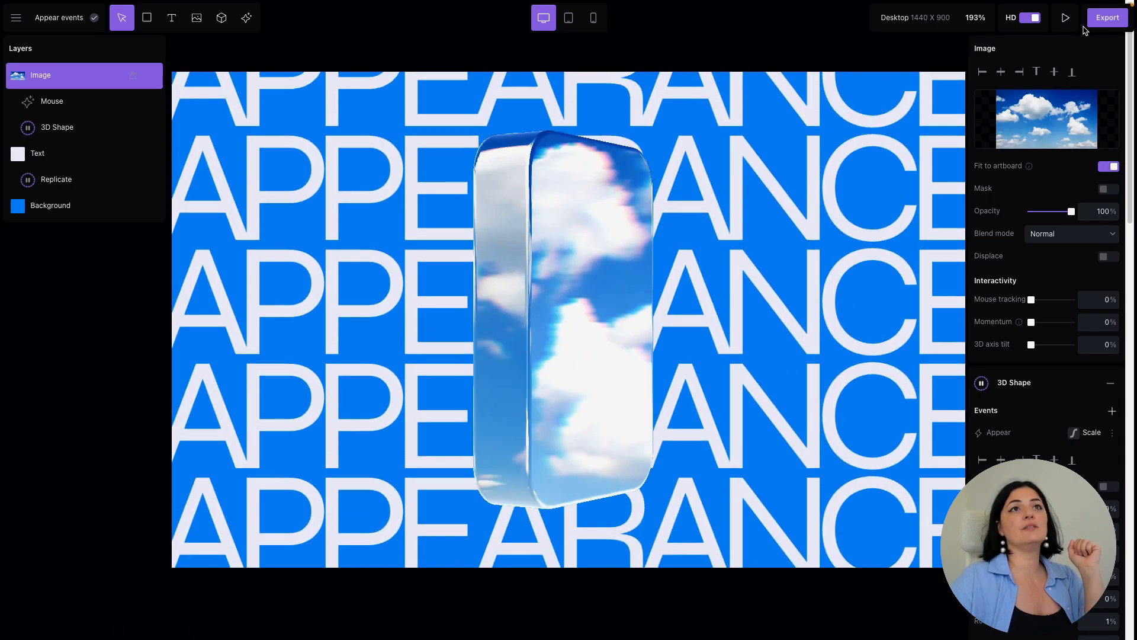
left_click(1099, 19)
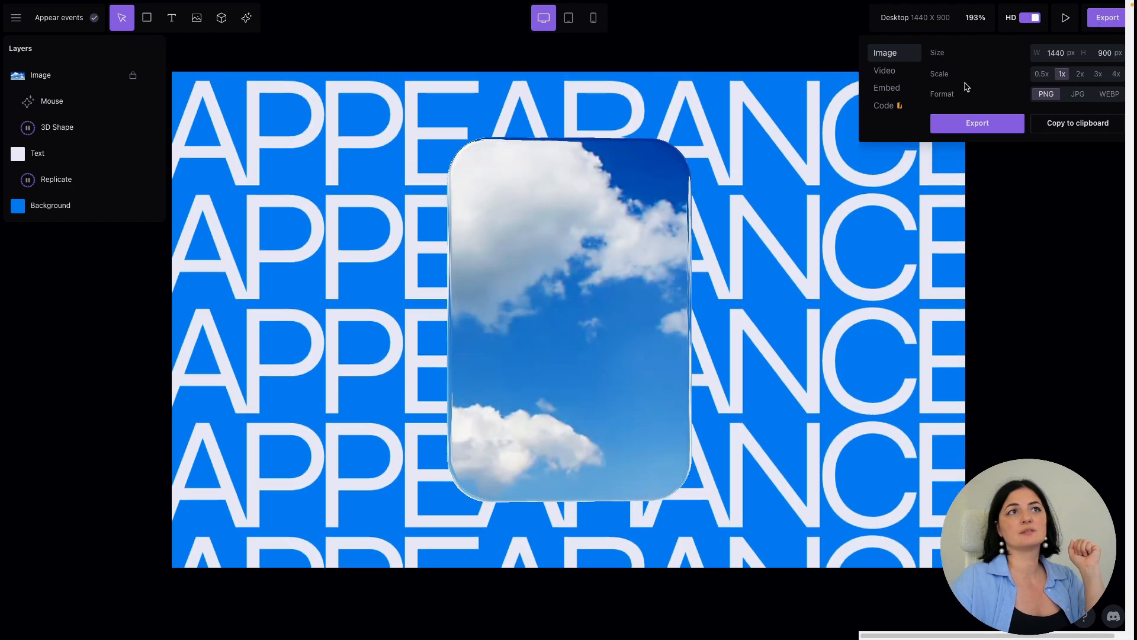
left_click(882, 91)
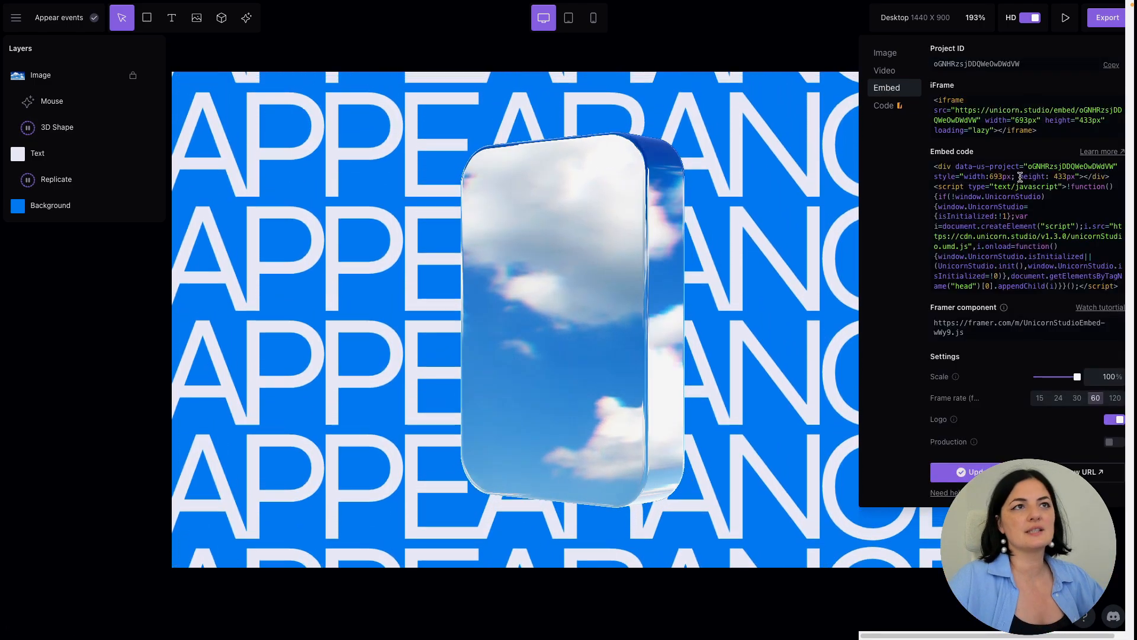
Select the whole iFrame snippet of the Appear events project and inspect the embed code beneath it.
left_click(936, 100)
left_click_drag(935, 100, 1037, 130)
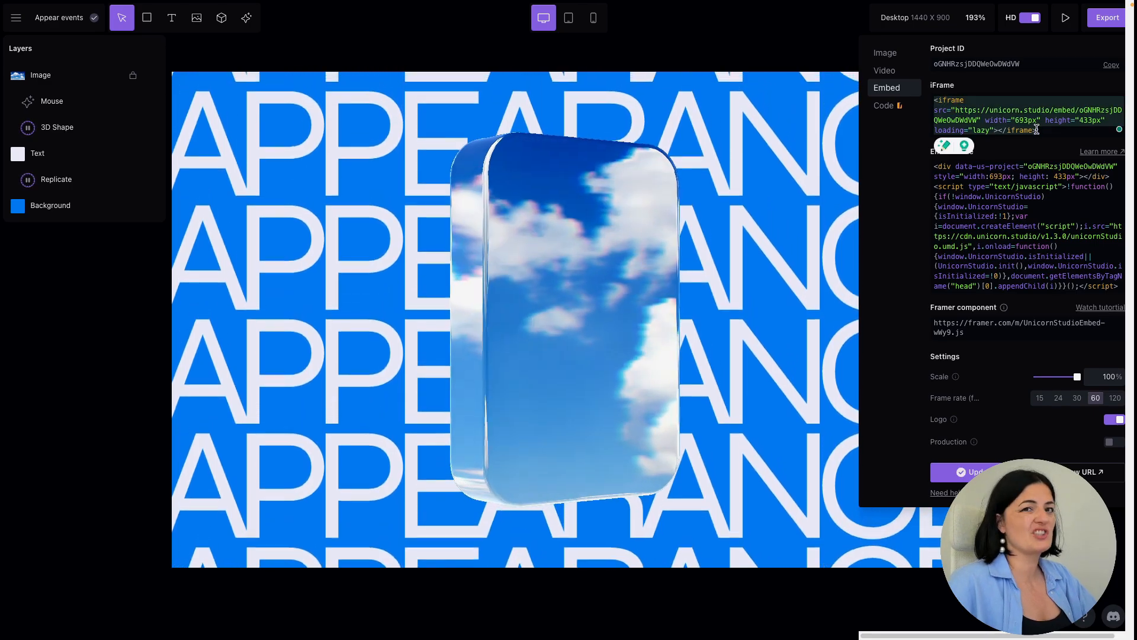
left_click(1040, 172)
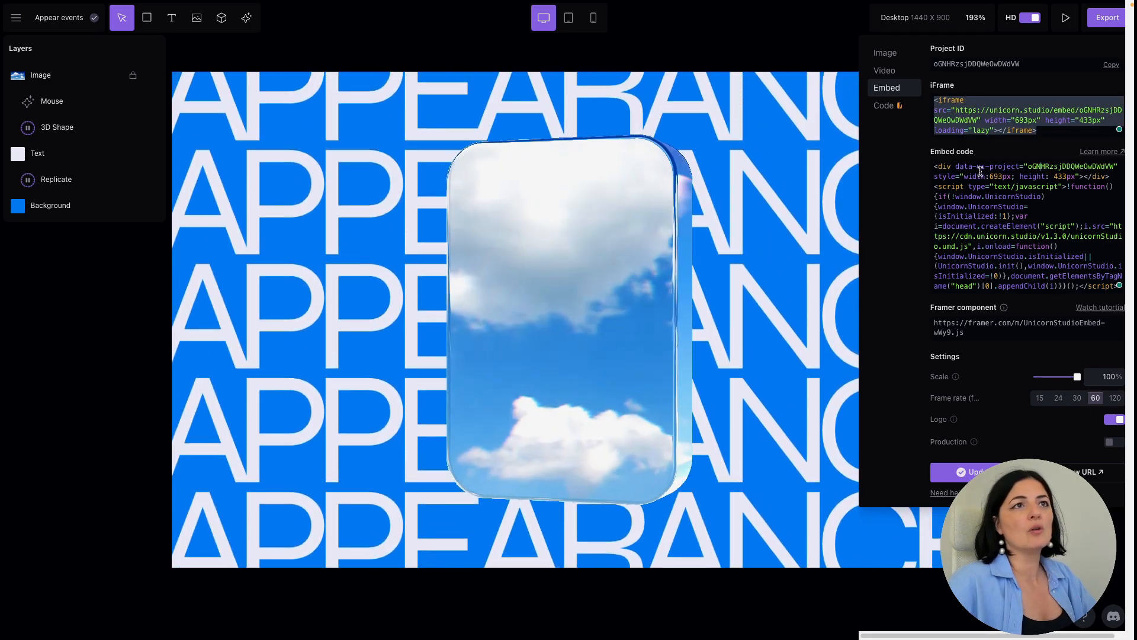
Select the data-us-project attribute with its project ID in the embed code, and preview the unicorn studio page from Elementor.
left_click_drag(956, 166, 1113, 168)
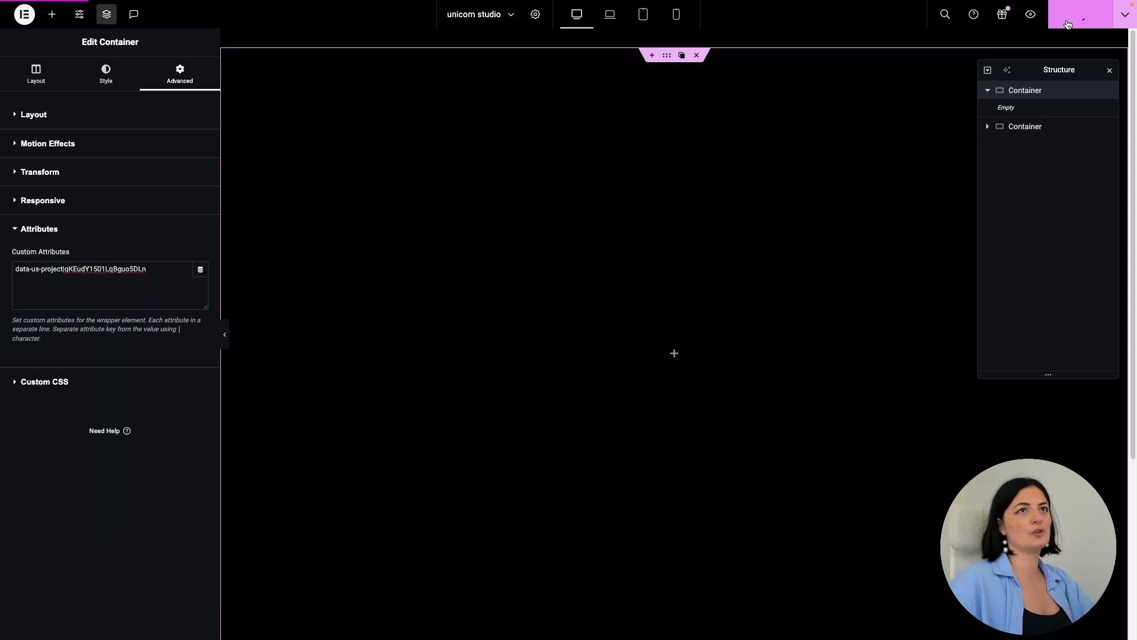
left_click(1032, 16)
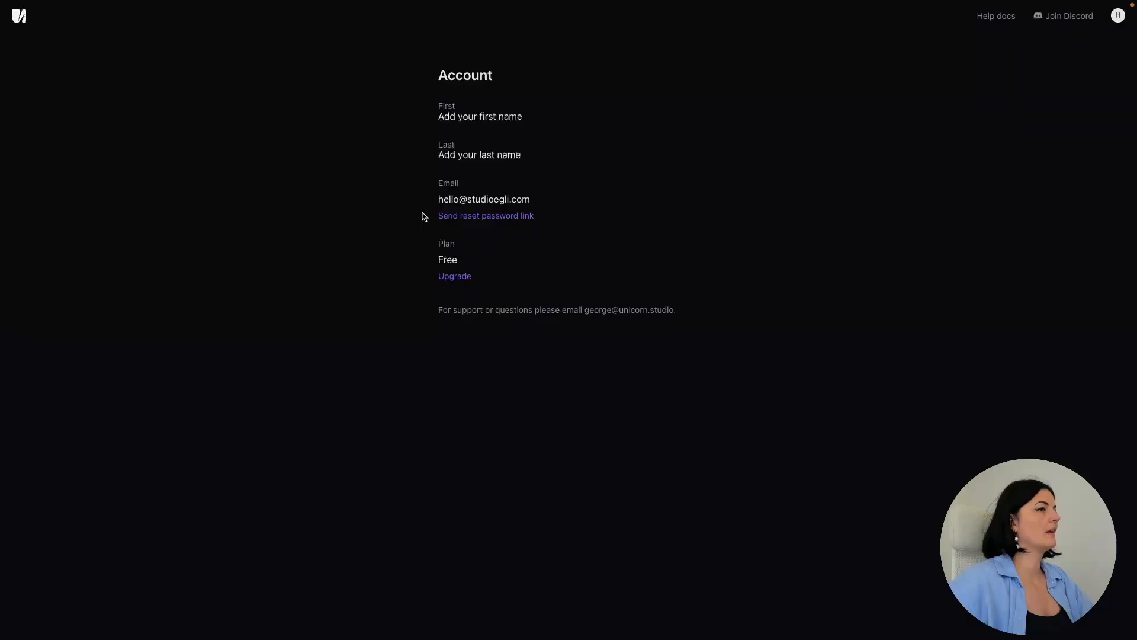
Examine the Legend plan upgrade offer and its commercial license entry from the Unicorn Studio account, and switch back to the live unicorn studio page.
left_click(456, 276)
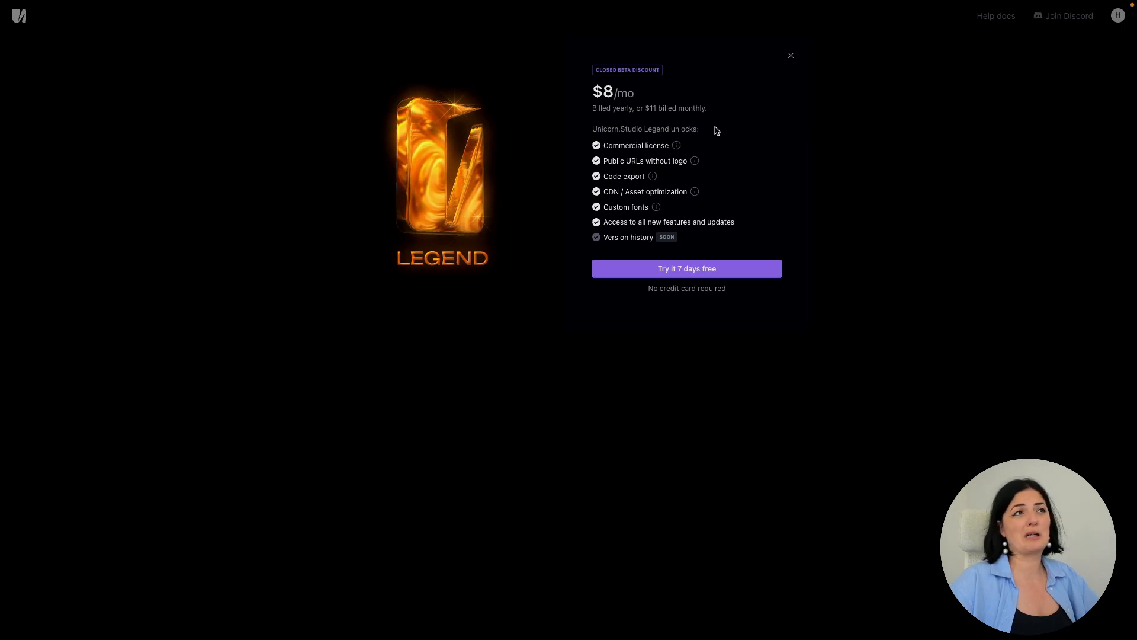
mouse_move(676, 148)
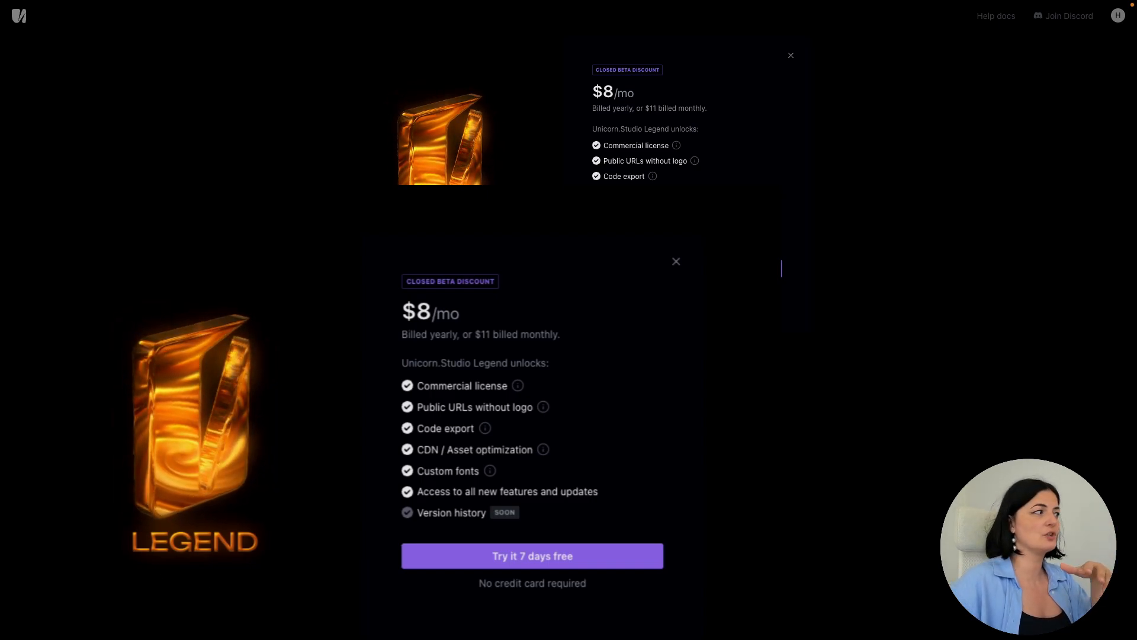
mouse_move(2, 25)
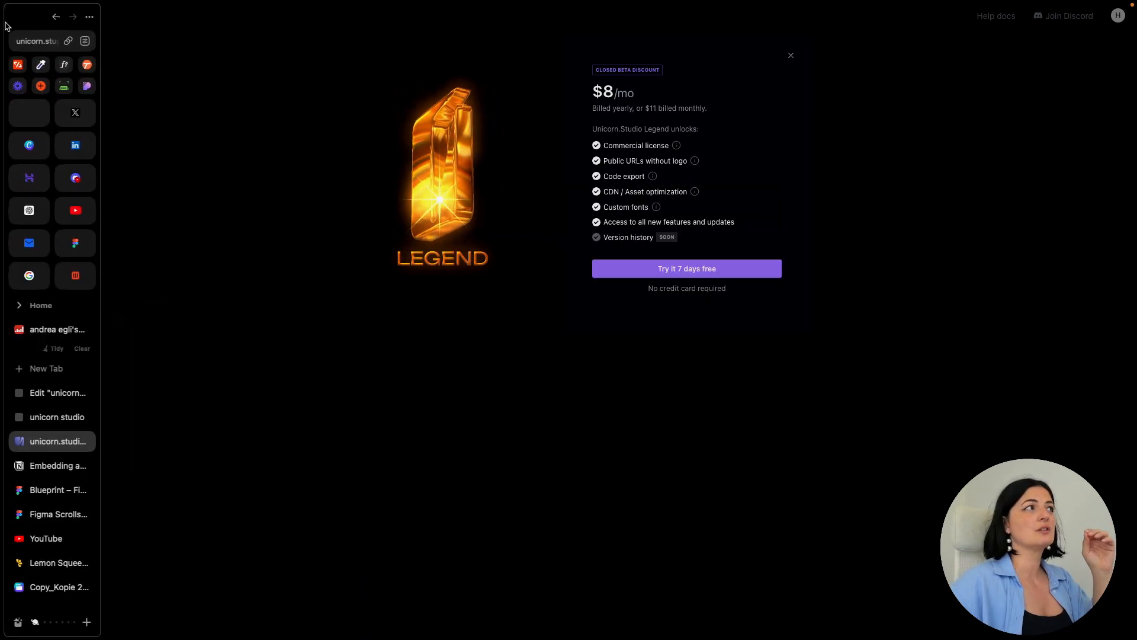
left_click(48, 417)
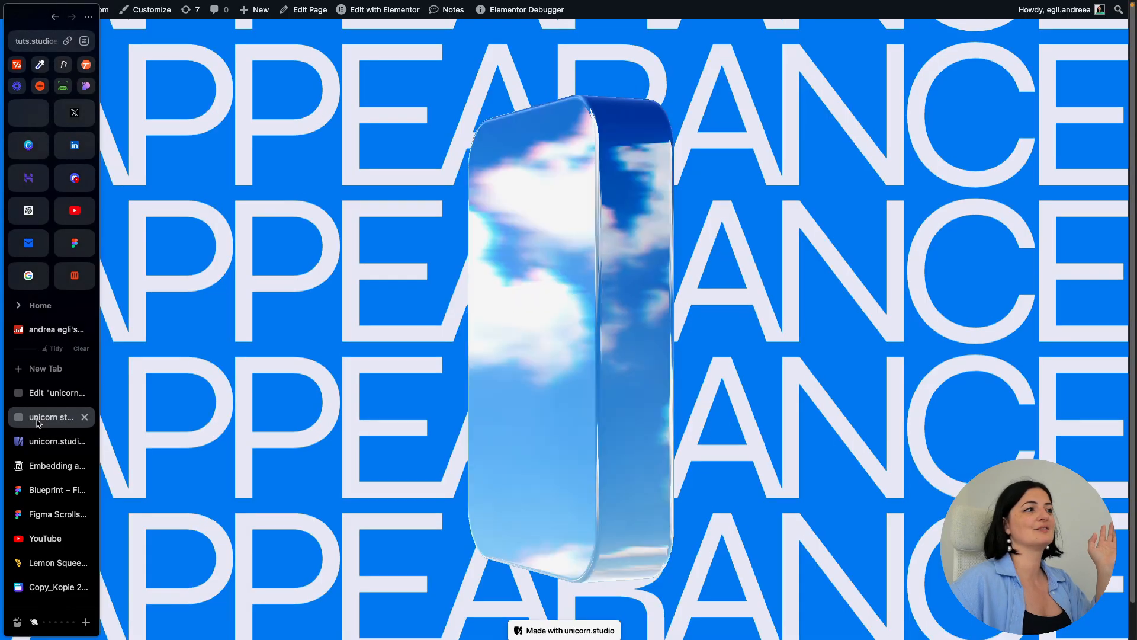